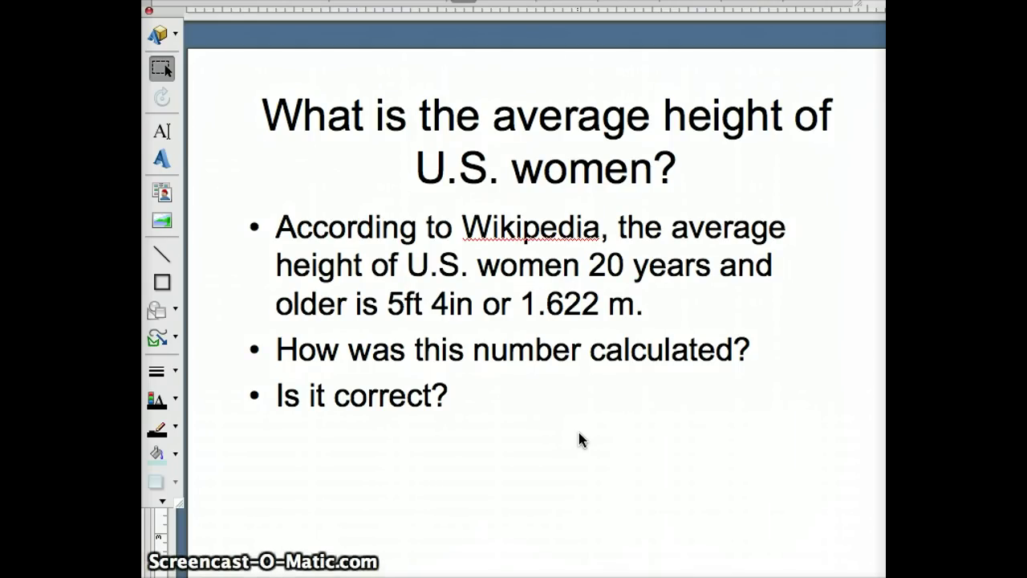
Advance the slideshow to the Parameter slide, where the population is the heights of all U.S. women.
{"action": "left_click", "coordinate": [802, 555]}
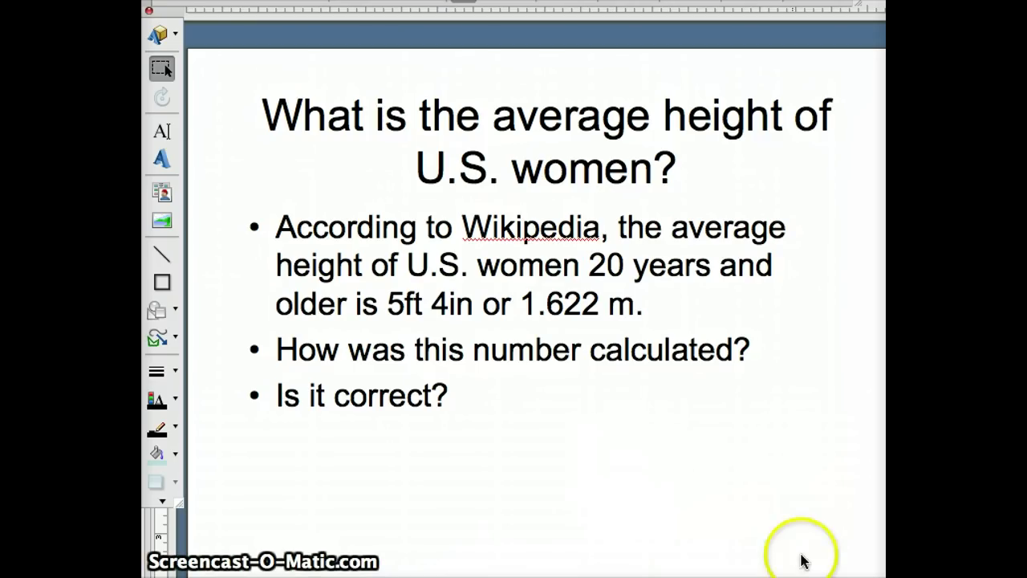
Move past the Parameter slide to the Statistic slide describing 500 women out of 150 million.
{"action": "key", "text": "Page_Down"}
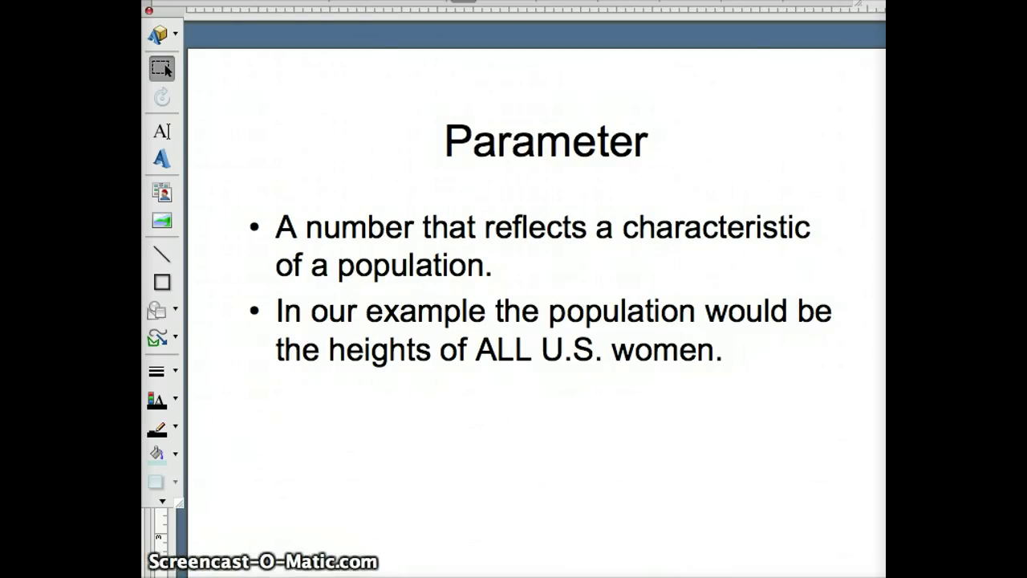
{"action": "key", "text": "Page_Down"}
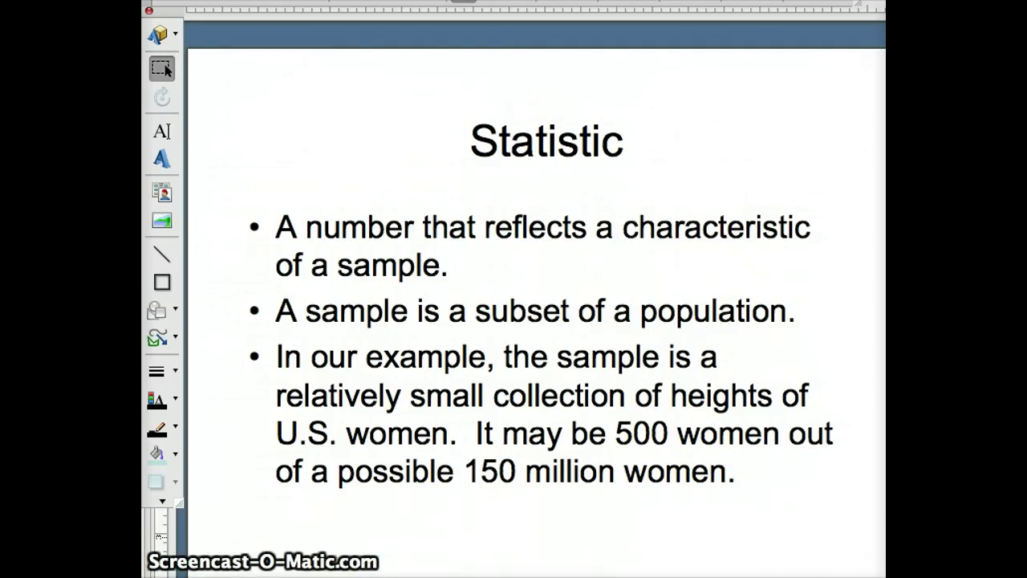
Step through the Notation slides: μ and x̄ for the mean, then σ and s.
{"action": "key", "text": "Page_Down"}
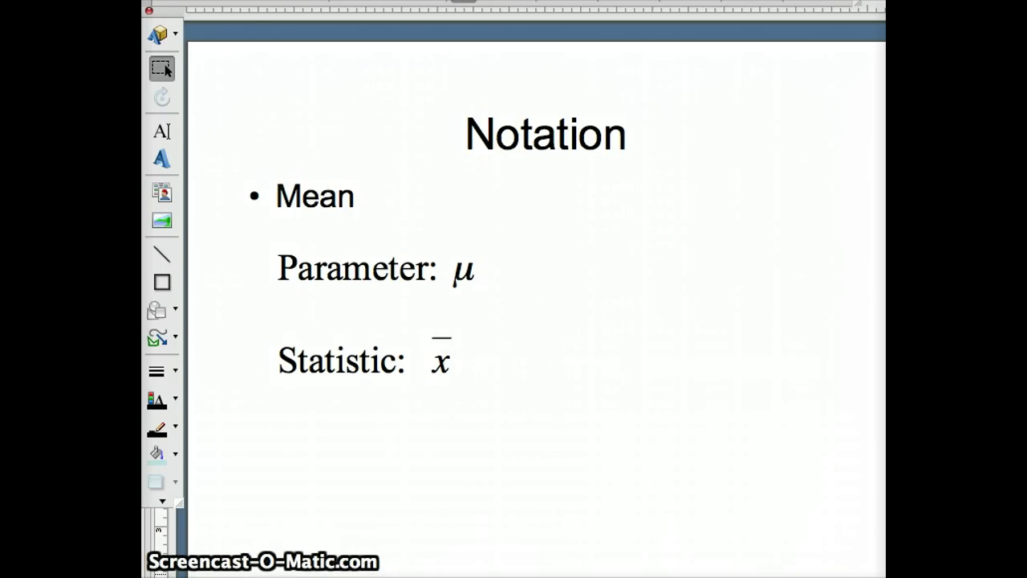
{"action": "key", "text": "Page_Down"}
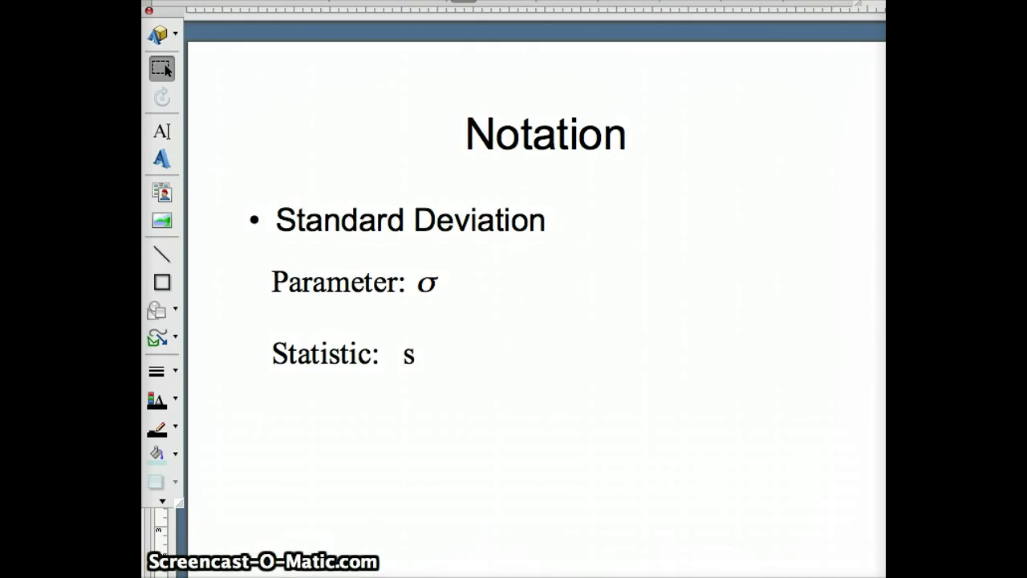
Show the Height of U.S. women slide with x̄ = 64 in and s = 2.8 in.
{"action": "key", "text": "Right"}
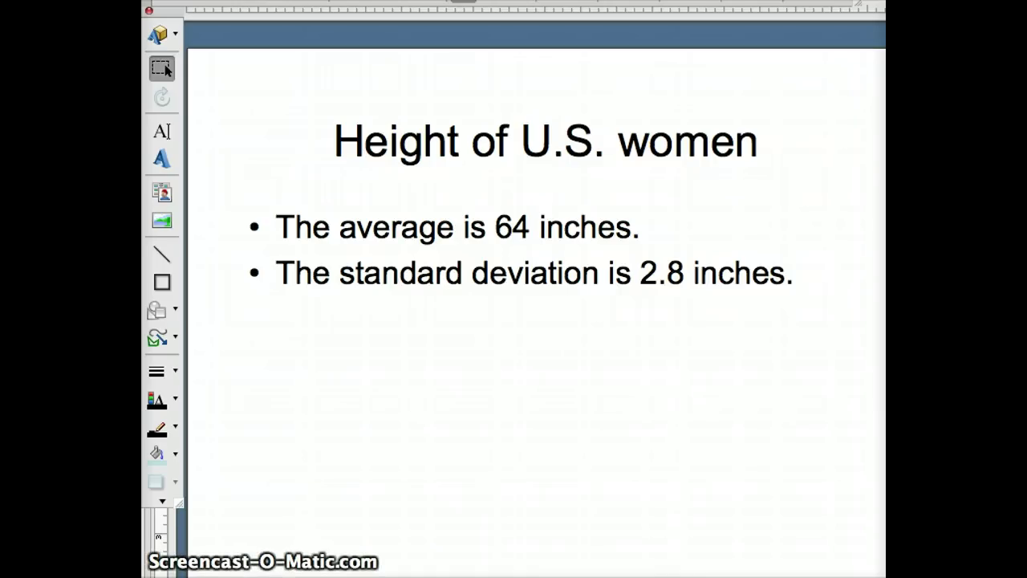
{"action": "key", "text": "Right"}
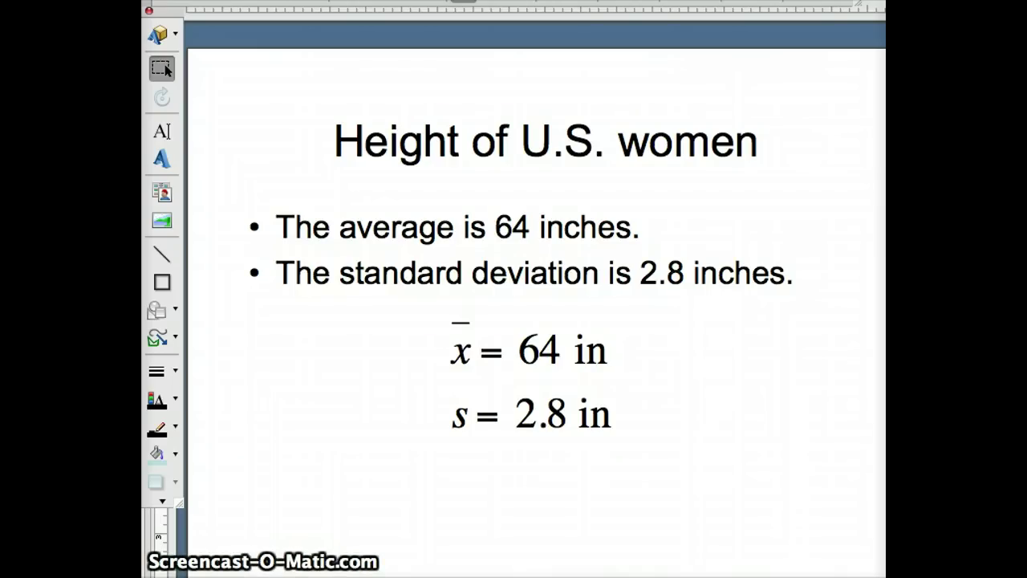
Advance through the UIC graduate student age question to the slide showing μ = 30.7.
{"action": "key", "text": "Page_Down"}
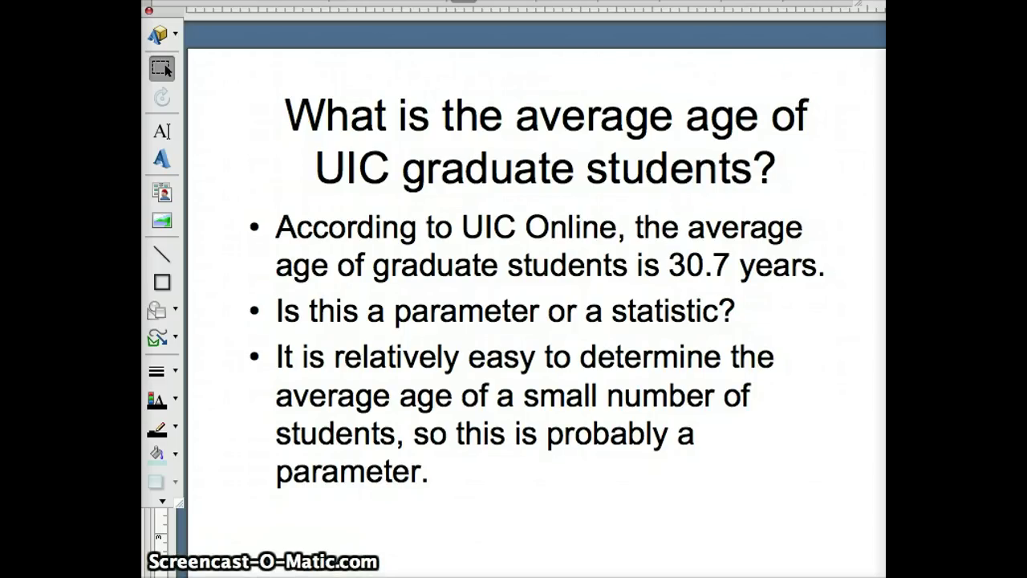
{"action": "key", "text": "Right"}
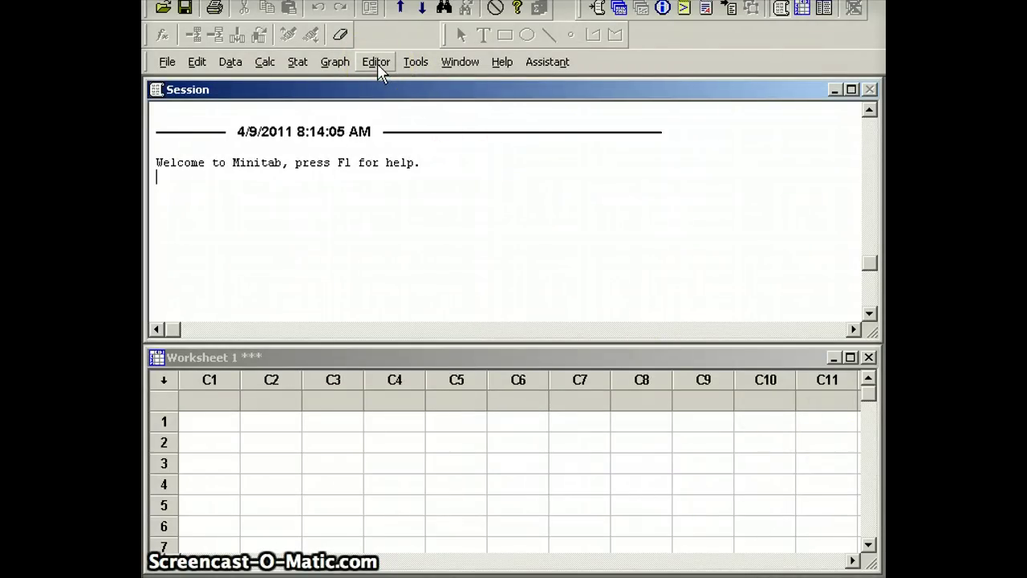
Enable session commands and enter random 50 c1 with the subcommand normal 40 10.
{"action": "left_click", "coordinate": [377, 63]}
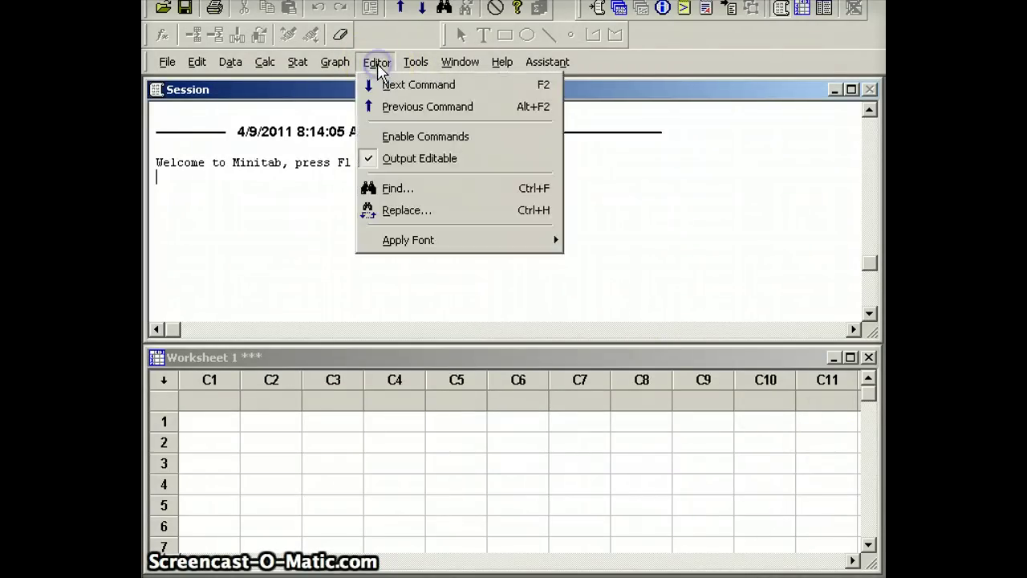
{"action": "left_click", "coordinate": [394, 138]}
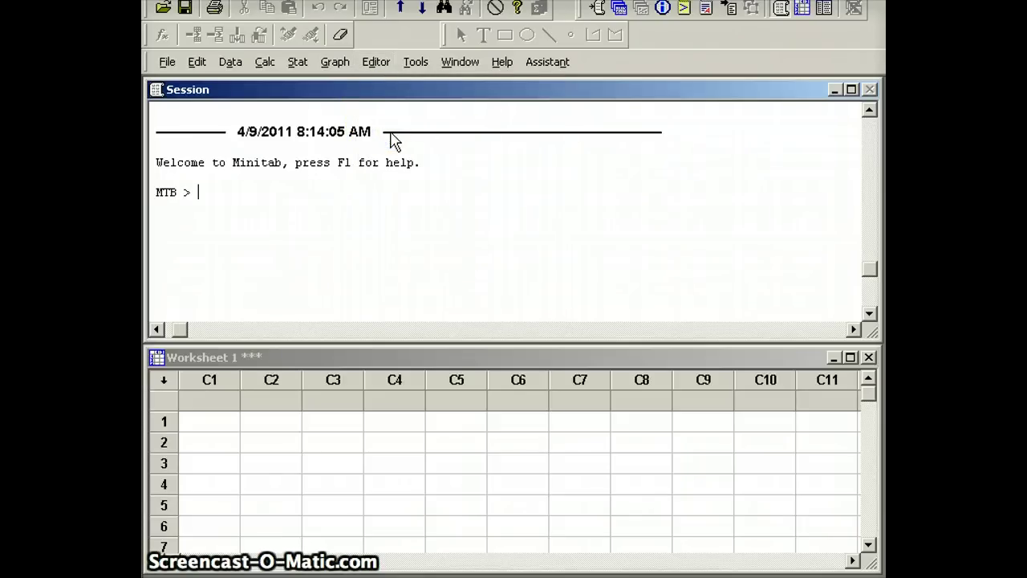
{"action": "type", "text": "rand"}
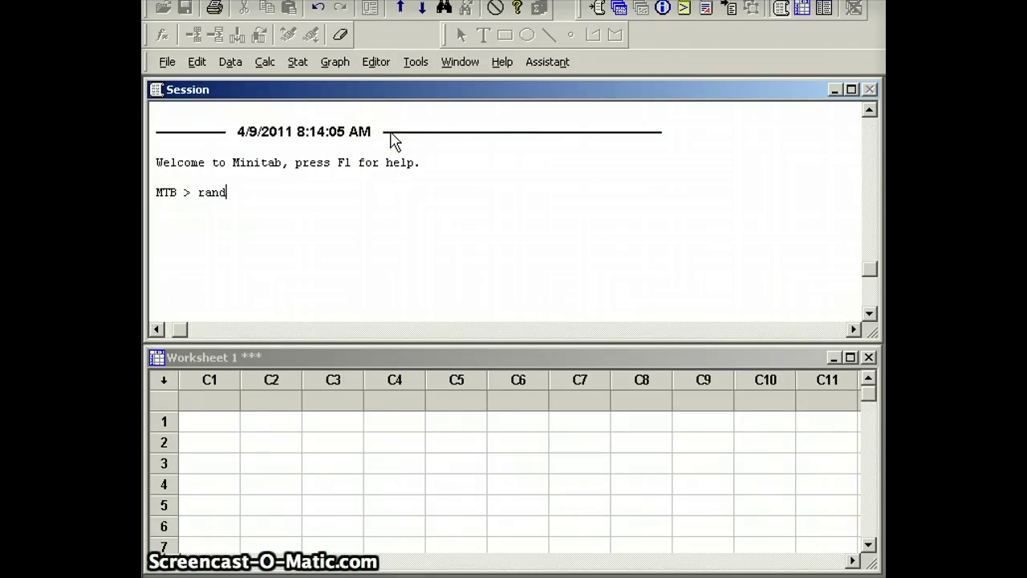
{"action": "type", "text": "om 50 "}
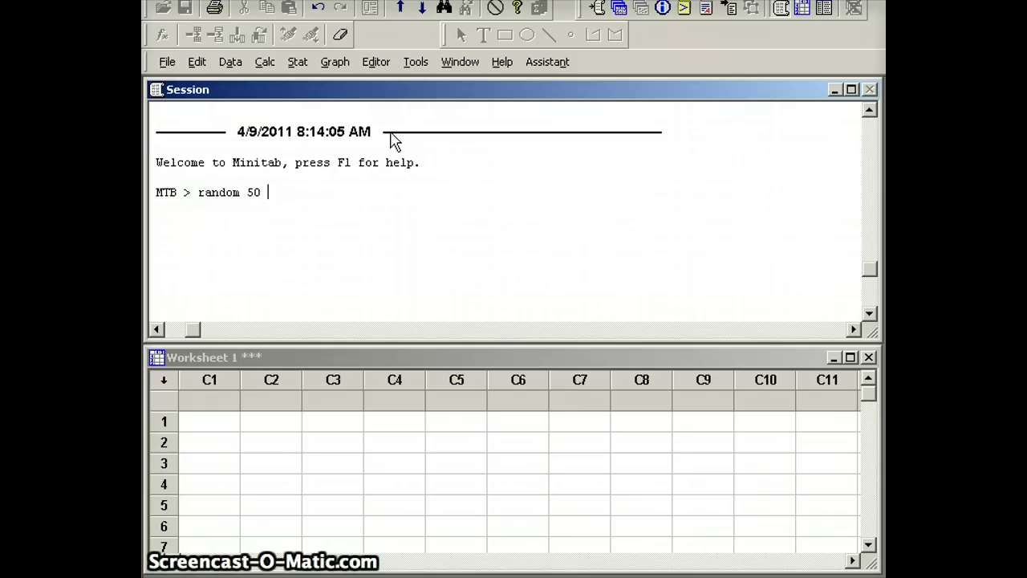
{"action": "type", "text": "cl;"}
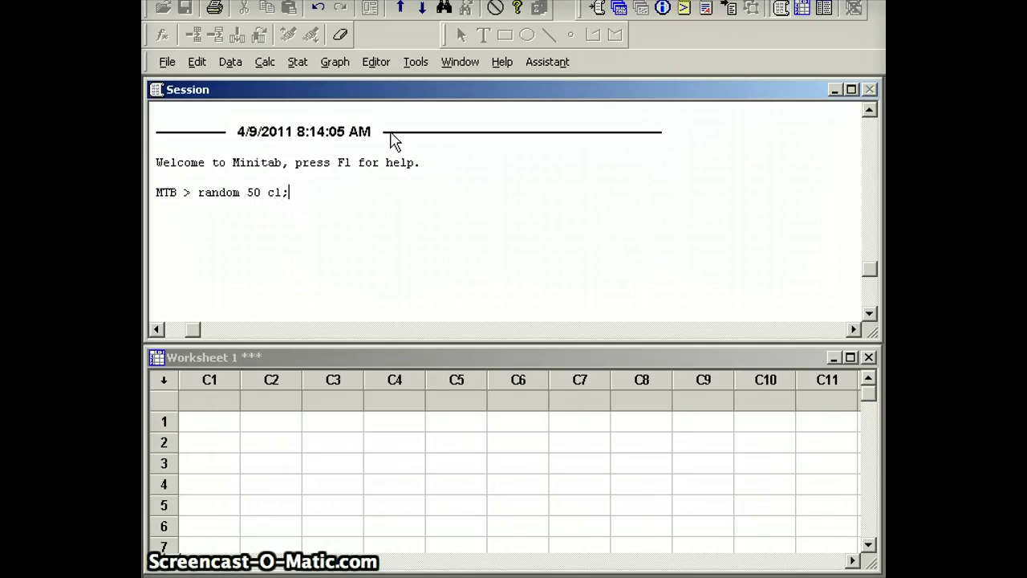
{"action": "key", "text": "Return"}
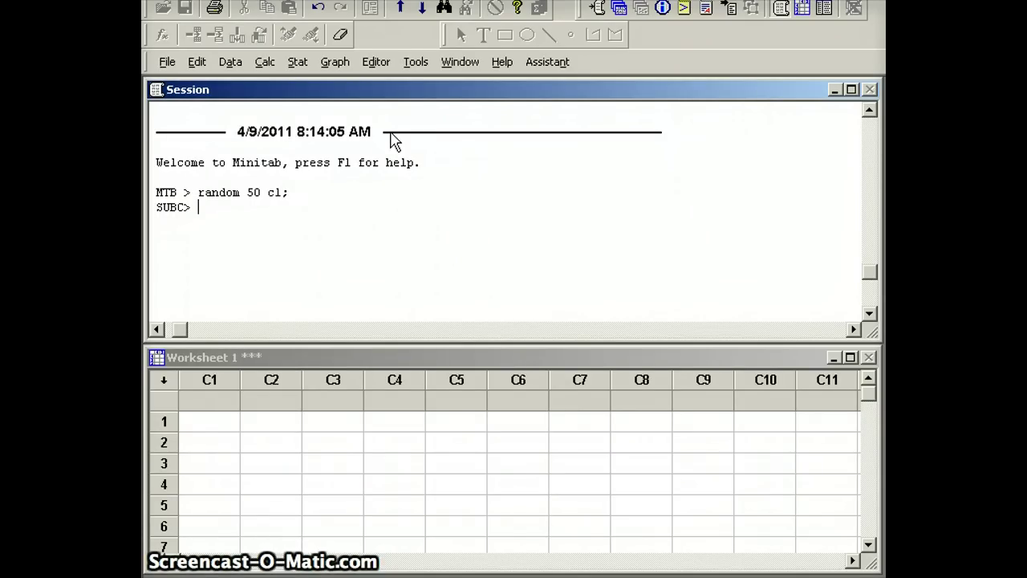
{"action": "type", "text": "normal"}
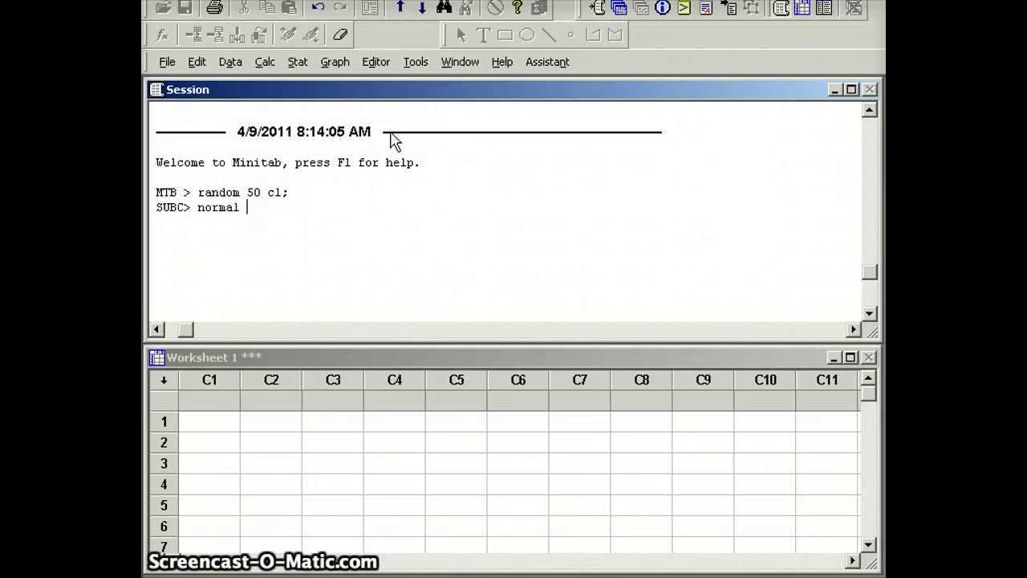
{"action": "type", "text": " 40 "}
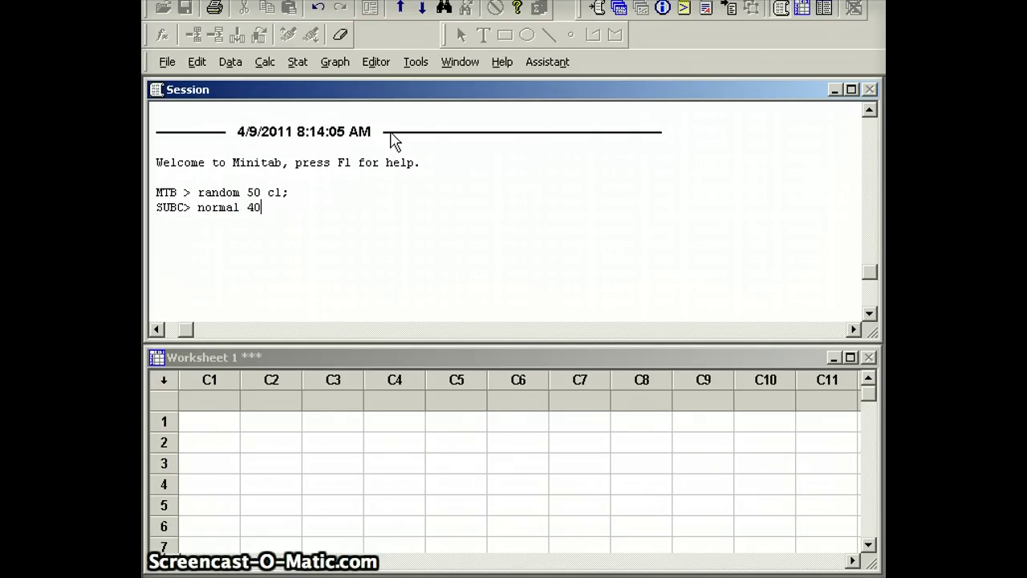
{"action": "type", "text": "10"}
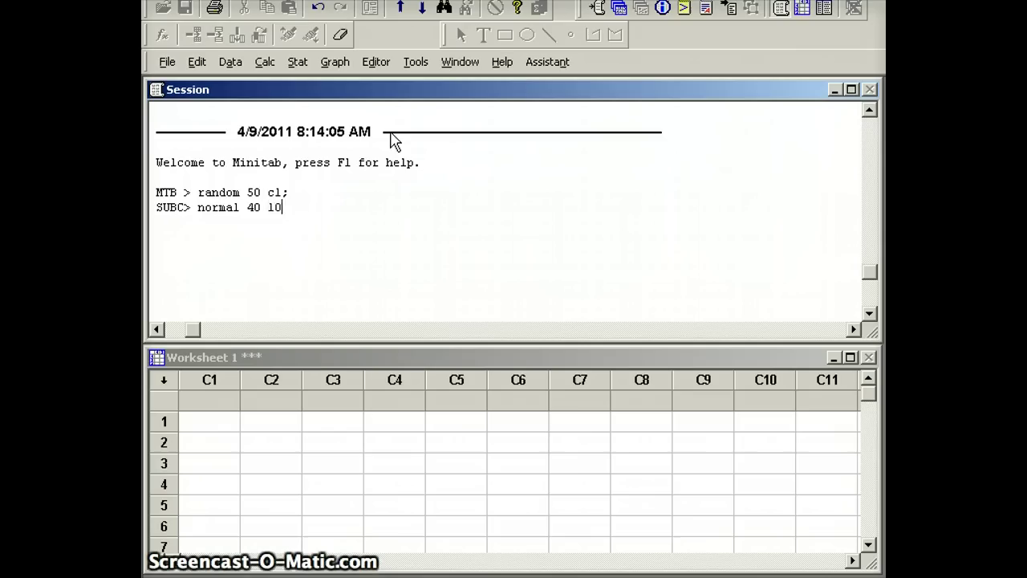
{"action": "type", "text": "."}
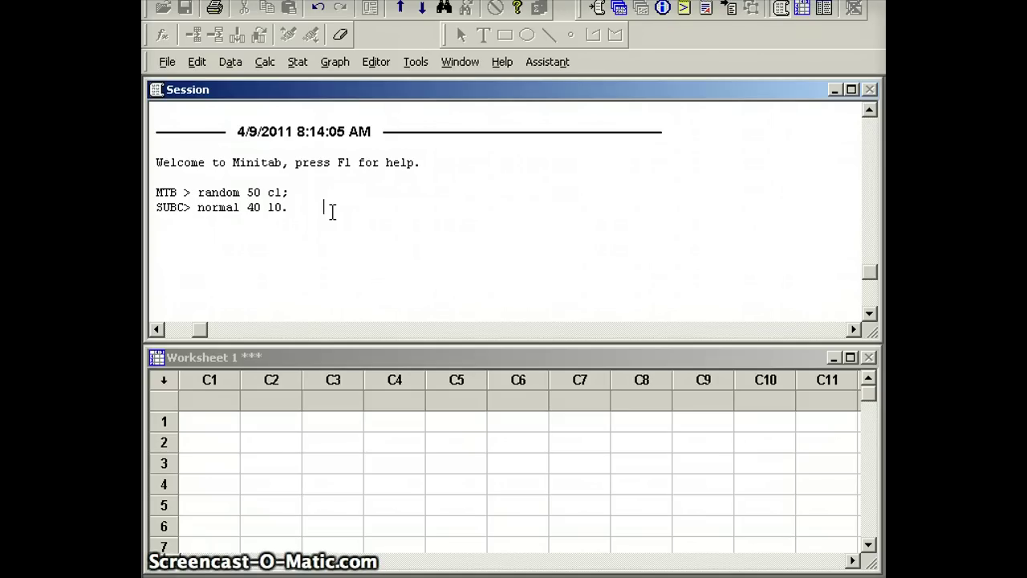
Generate the 50 normal values into C1 and run describe c1 (mean 40.08, StDev 8.66).
{"action": "key", "text": "Return"}
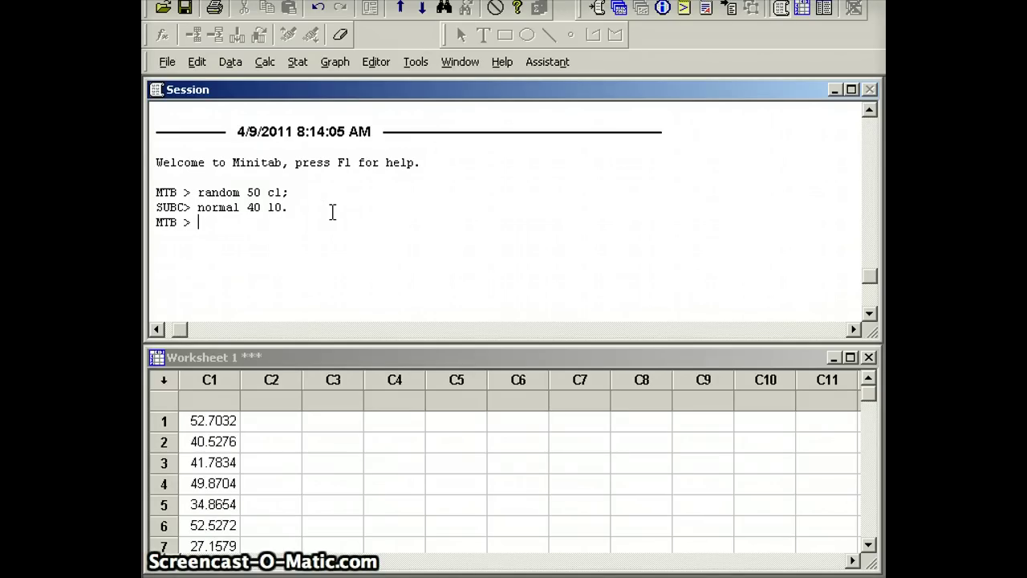
{"action": "type", "text": "des"}
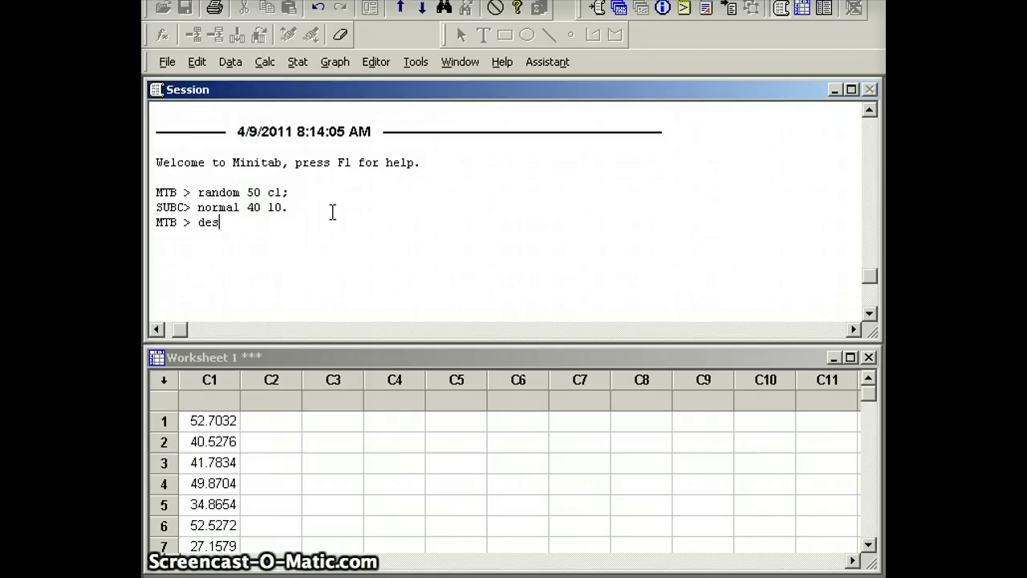
{"action": "type", "text": "cribe c"}
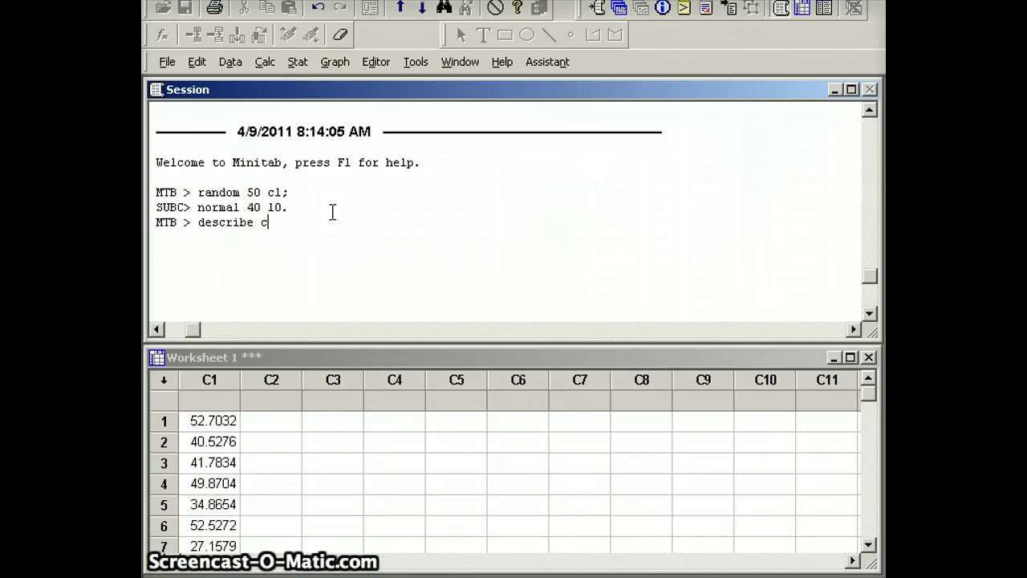
{"action": "type", "text": "1"}
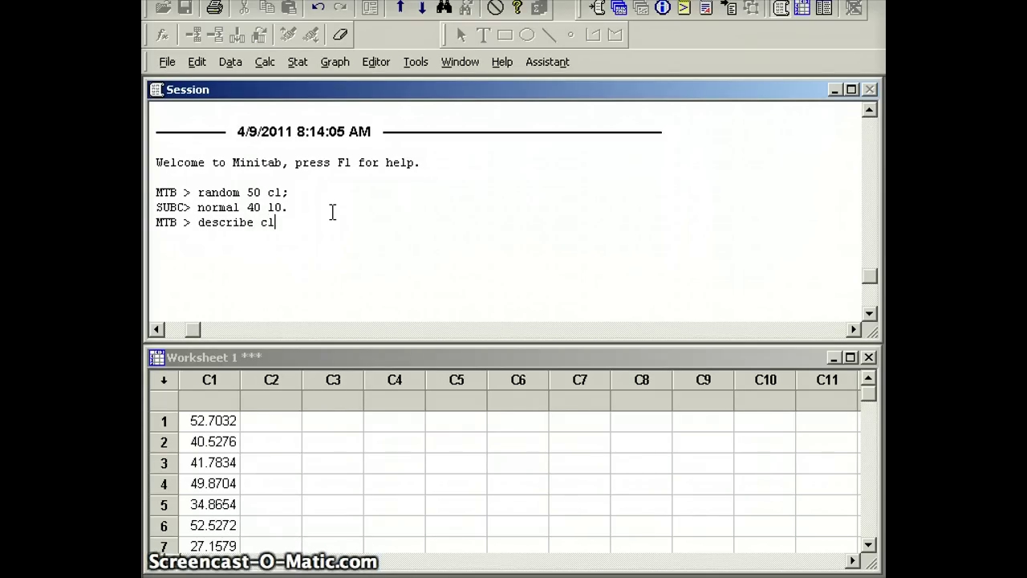
{"action": "key", "text": "Return"}
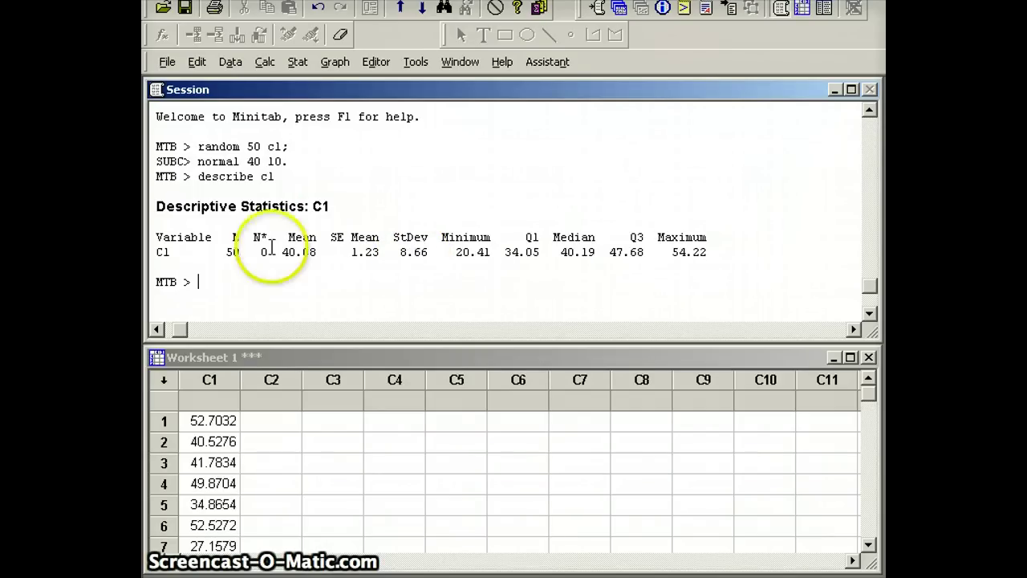
Write the session note 'In this case mu = 40 but xbar = 40.08 and sigma = 10 but s = 8.66.'.
{"action": "left_click", "coordinate": [191, 267]}
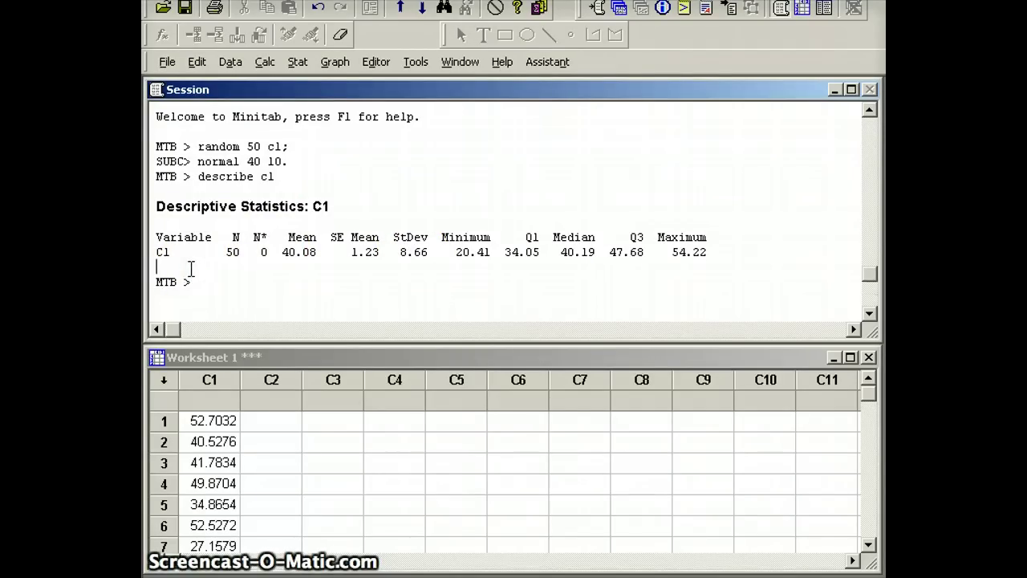
{"action": "key", "text": "Down"}
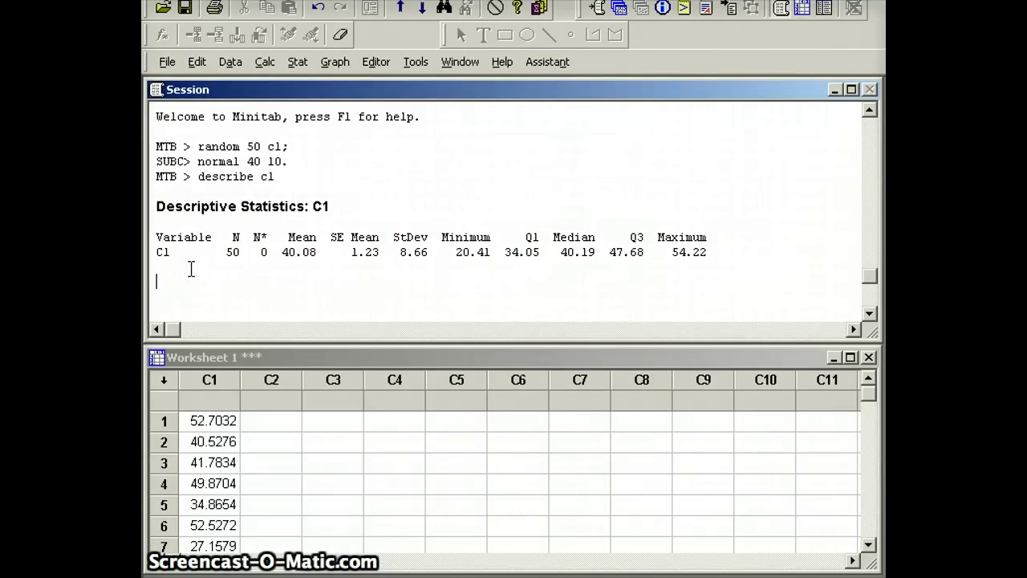
{"action": "type", "text": "In this c"}
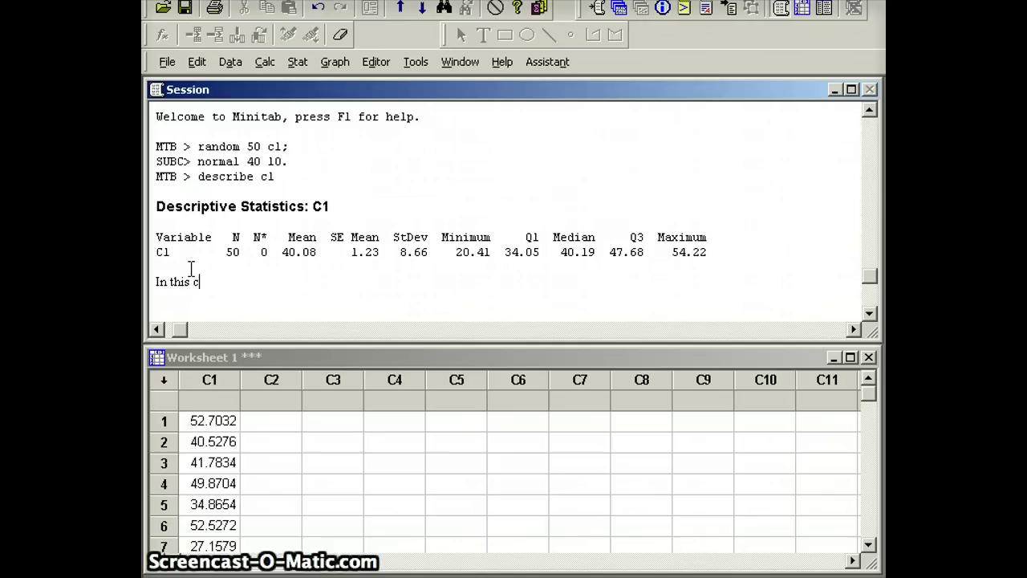
{"action": "type", "text": "ase mu"}
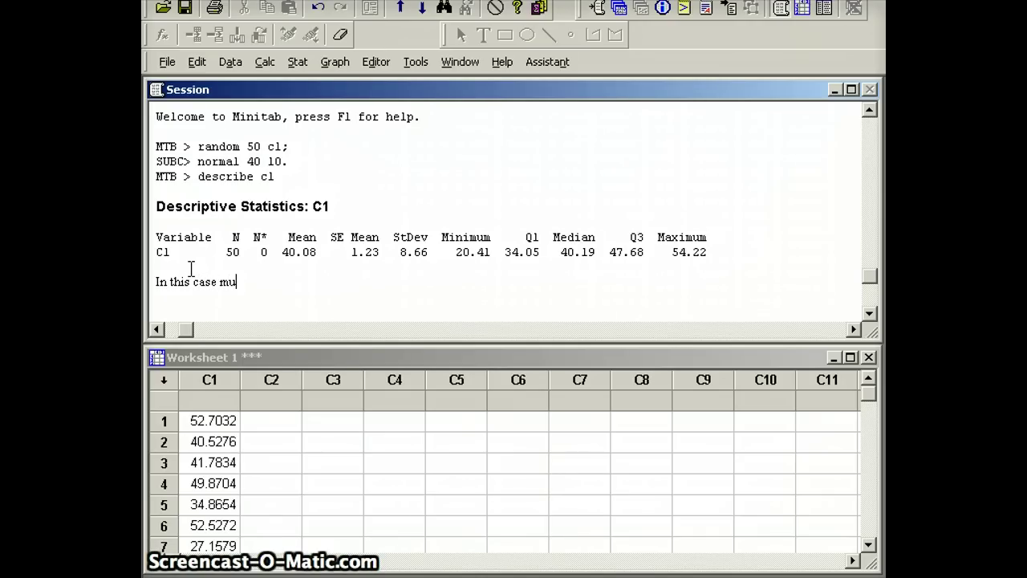
{"action": "type", "text": " = 4"}
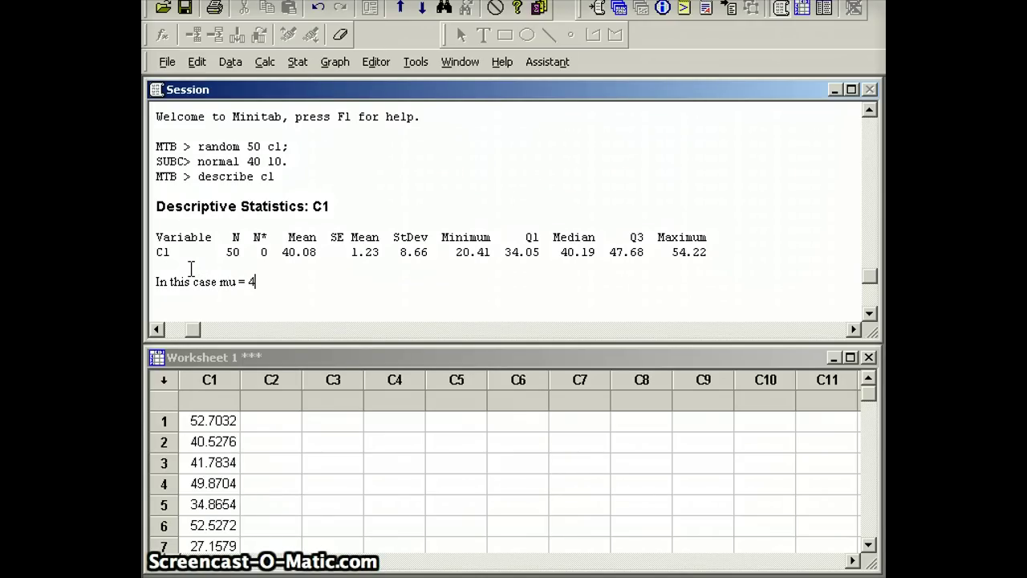
{"action": "type", "text": "0 but "}
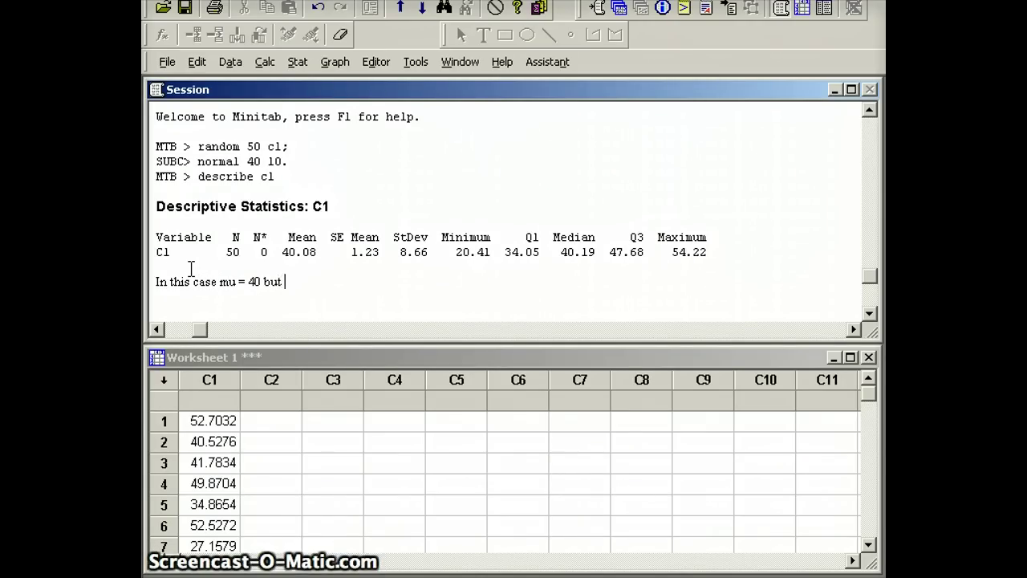
{"action": "type", "text": "xbar"}
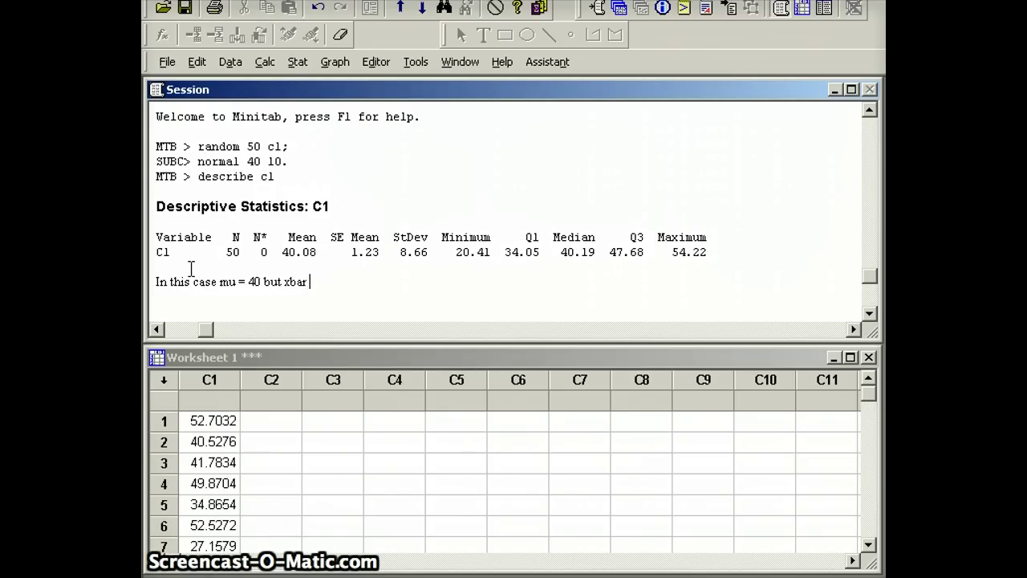
{"action": "type", "text": " = 40."}
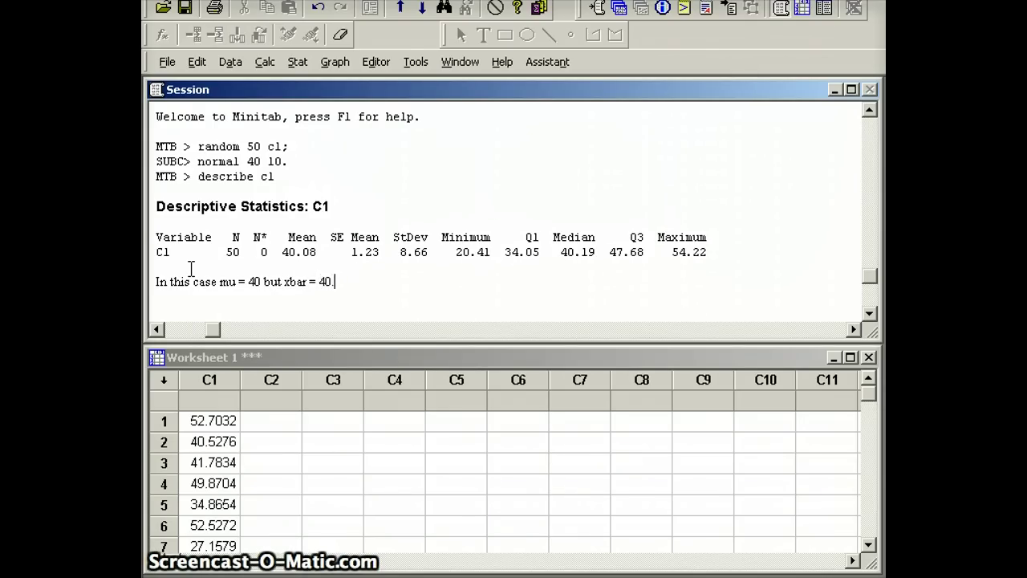
{"action": "type", "text": "08"}
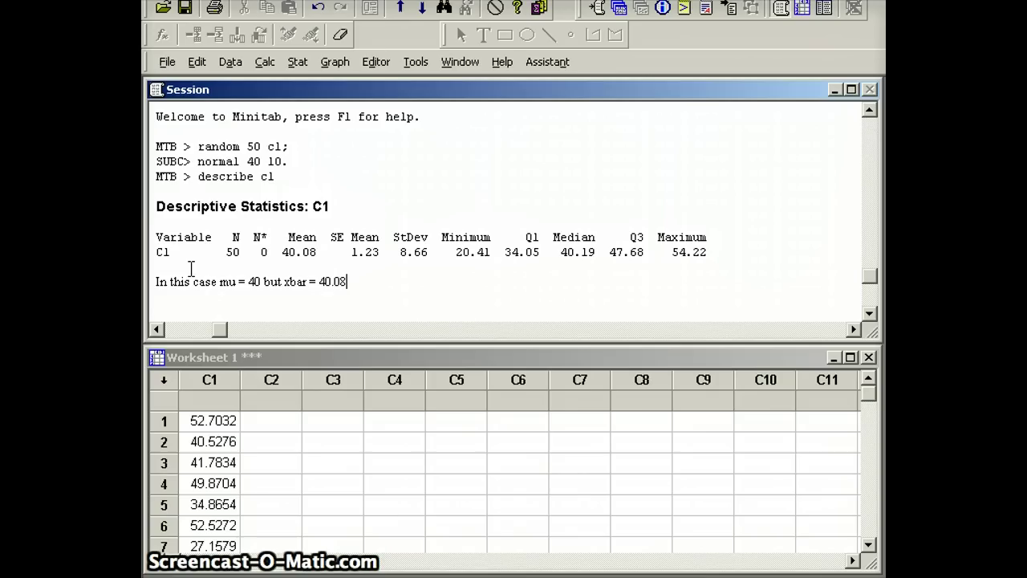
{"action": "type", "text": " a"}
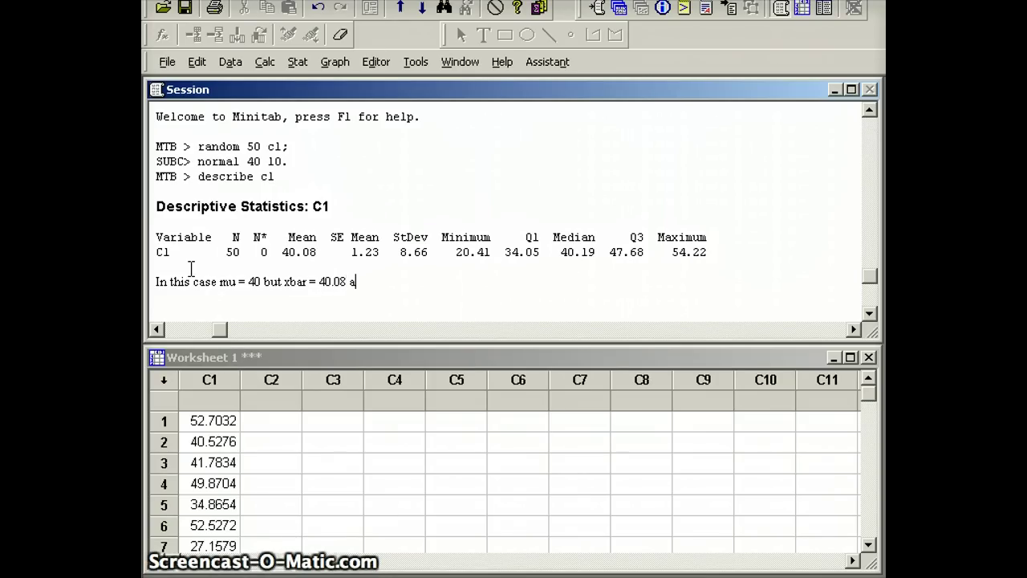
{"action": "type", "text": "nd sigma = 10"}
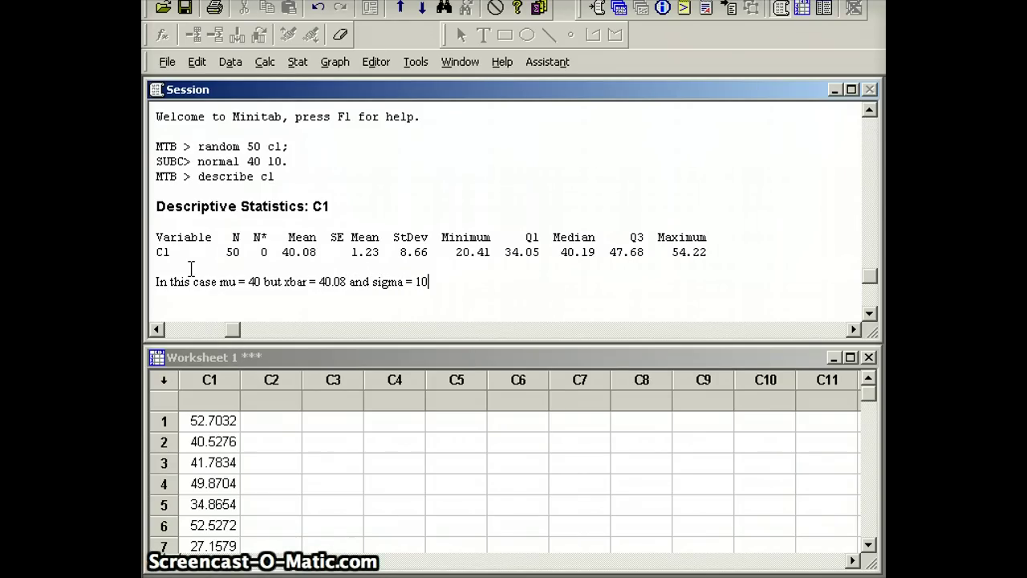
{"action": "type", "text": "bu"}
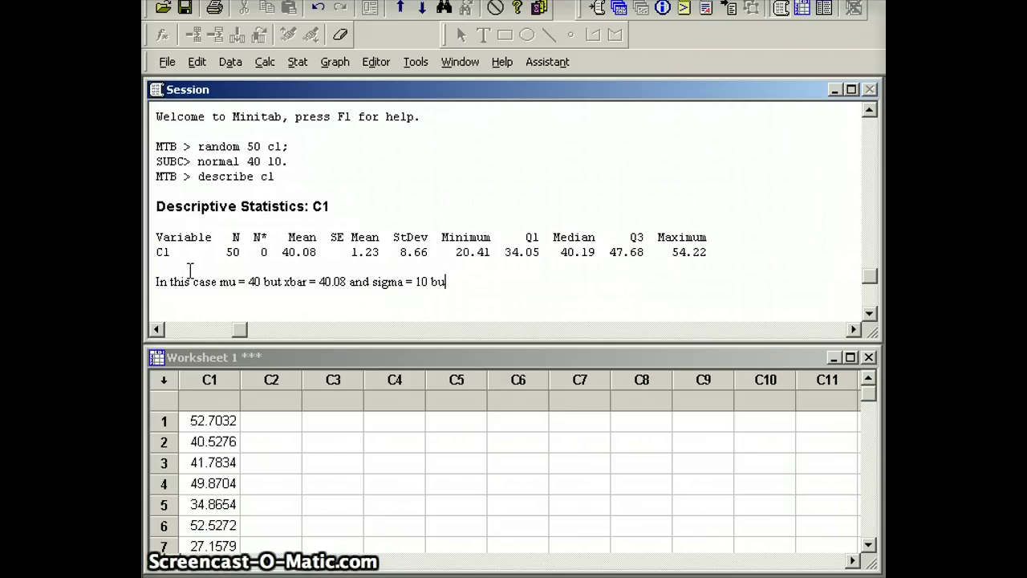
{"action": "type", "text": "t s "}
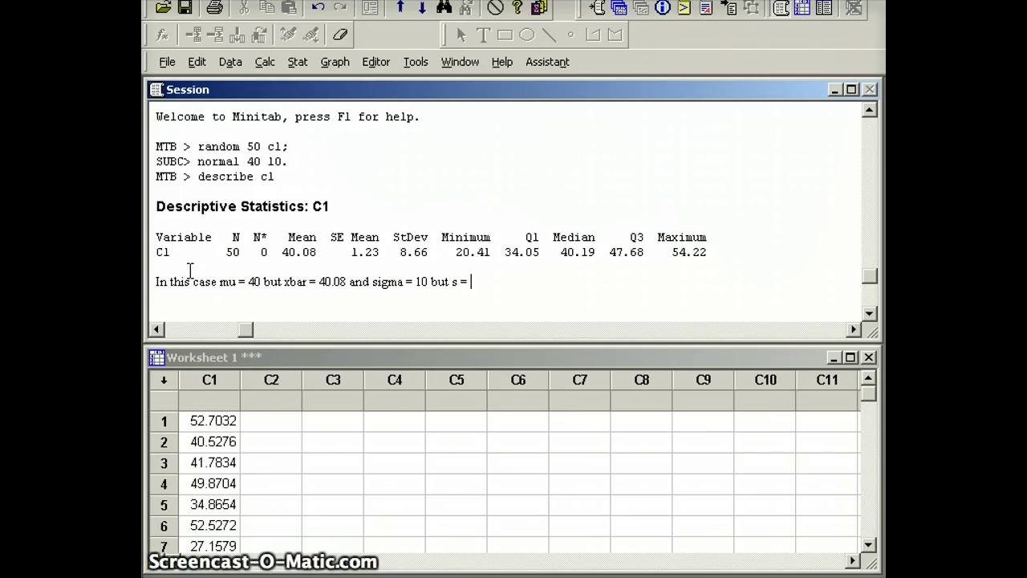
{"action": "type", "text": "= 8."}
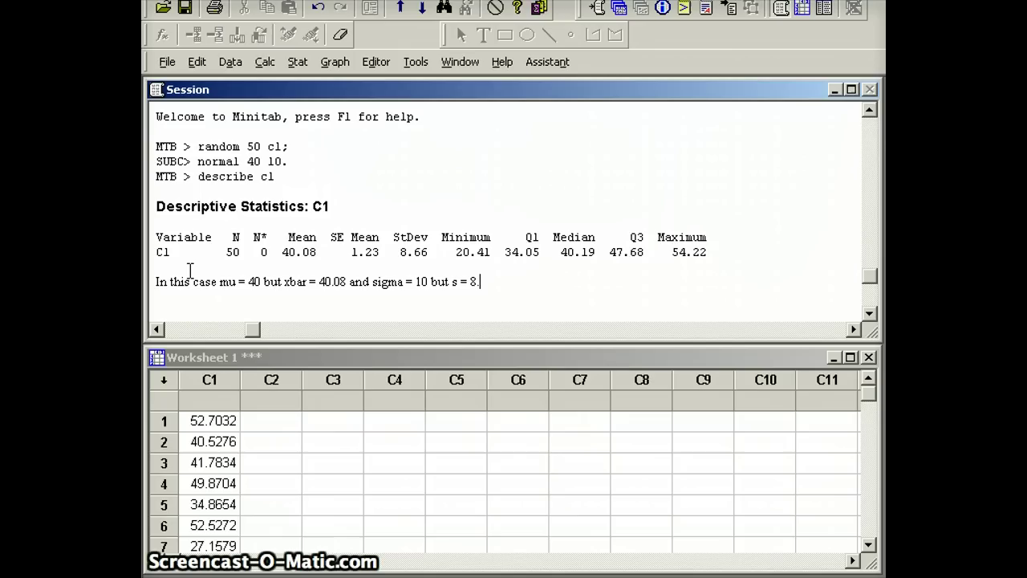
{"action": "type", "text": "66"}
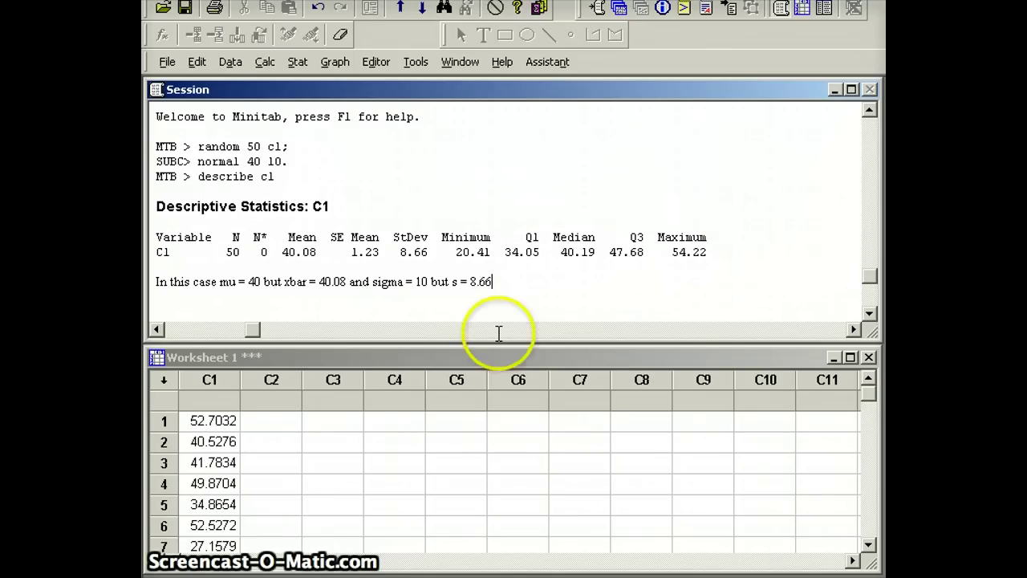
{"action": "type", "text": "."}
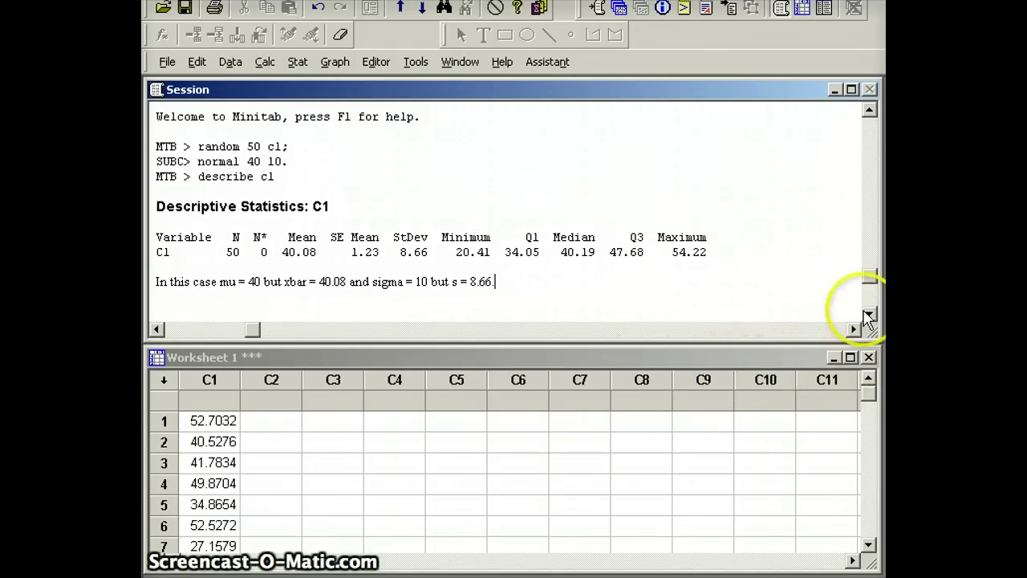
Run histogram c1 on the 50 values, then return to the session prompt.
{"action": "left_click", "coordinate": [870, 313]}
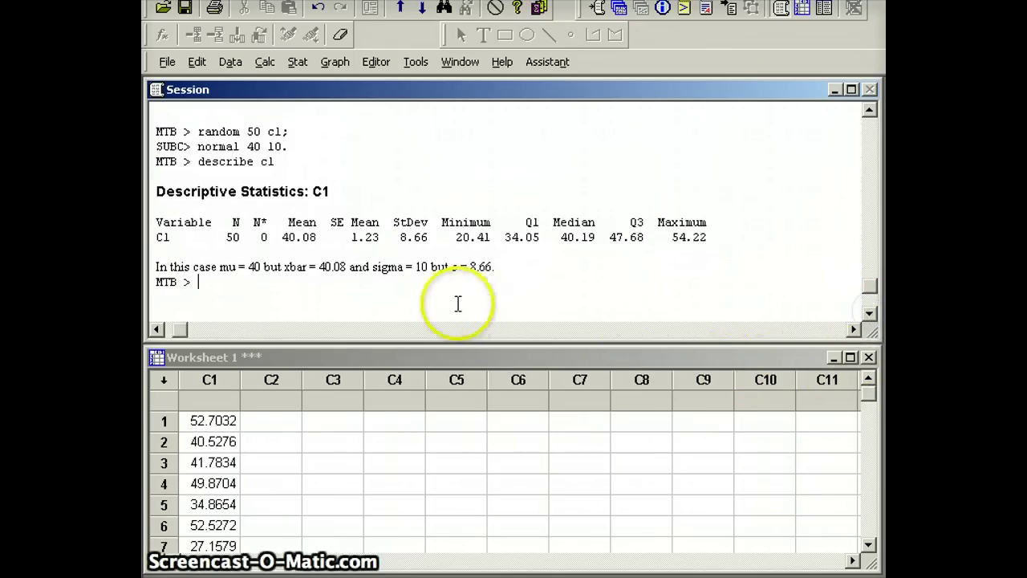
{"action": "type", "text": "hi"}
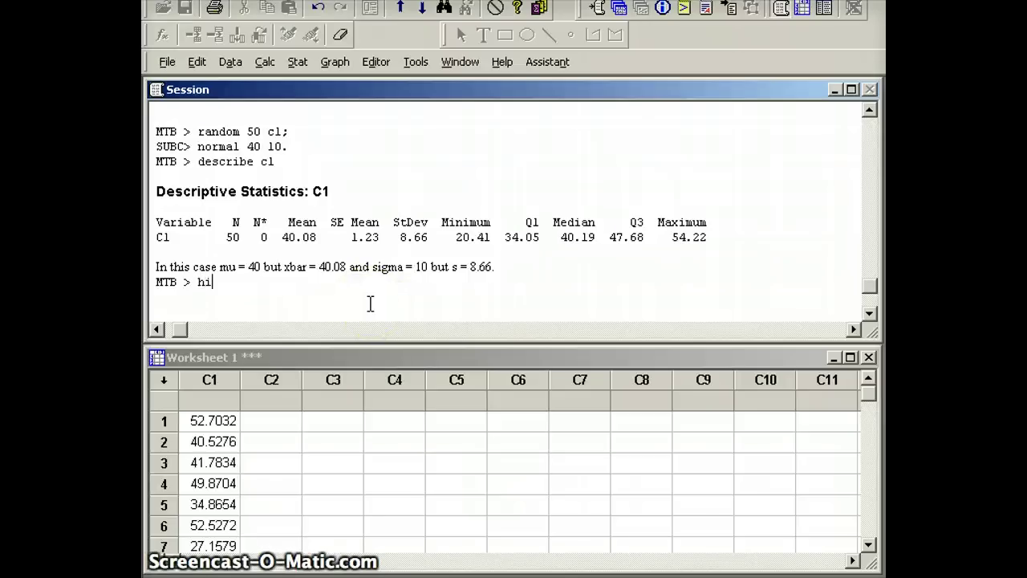
{"action": "type", "text": "stogram"}
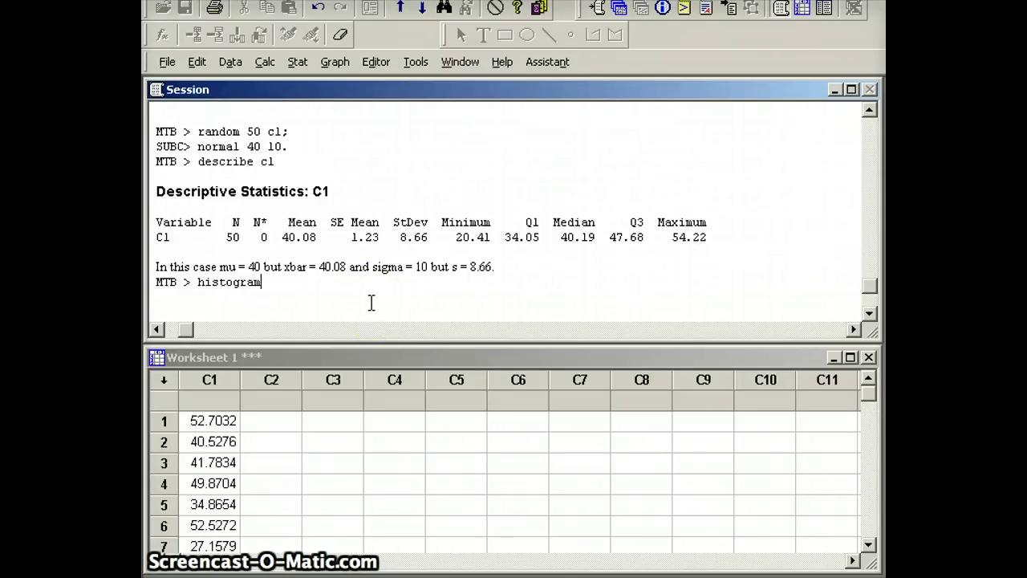
{"action": "type", "text": " cl"}
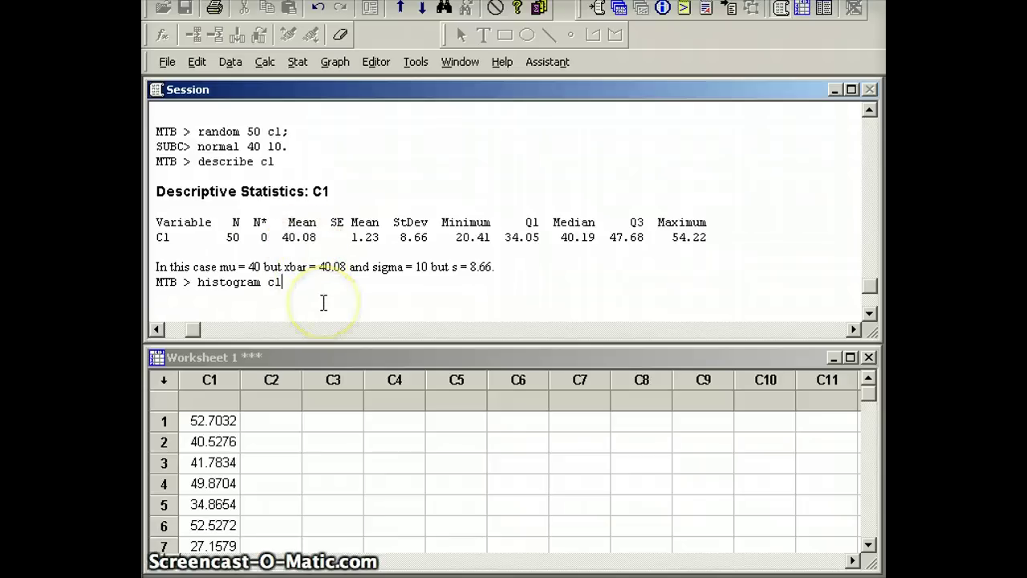
{"action": "key", "text": "Return"}
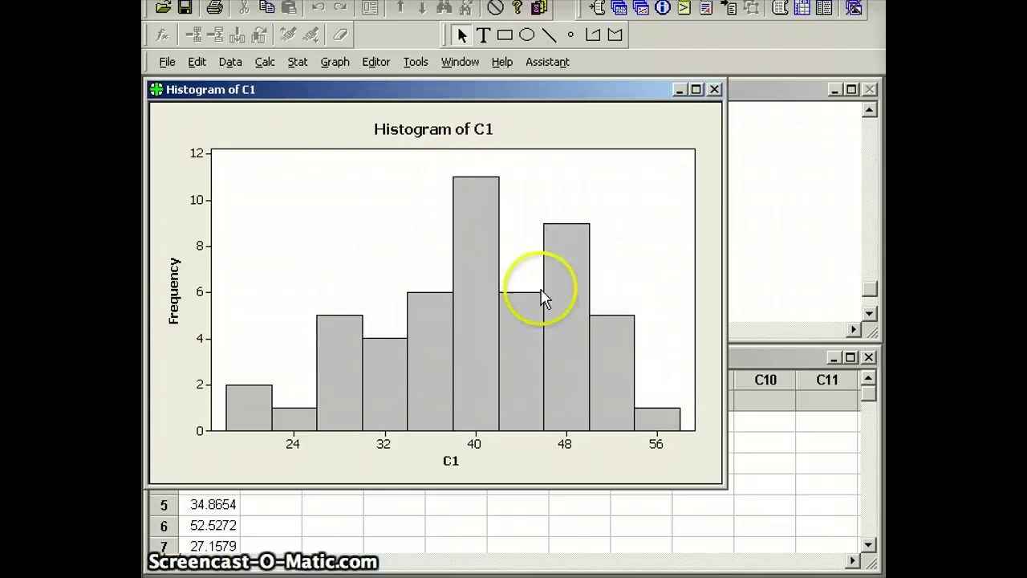
{"action": "left_click", "coordinate": [782, 247]}
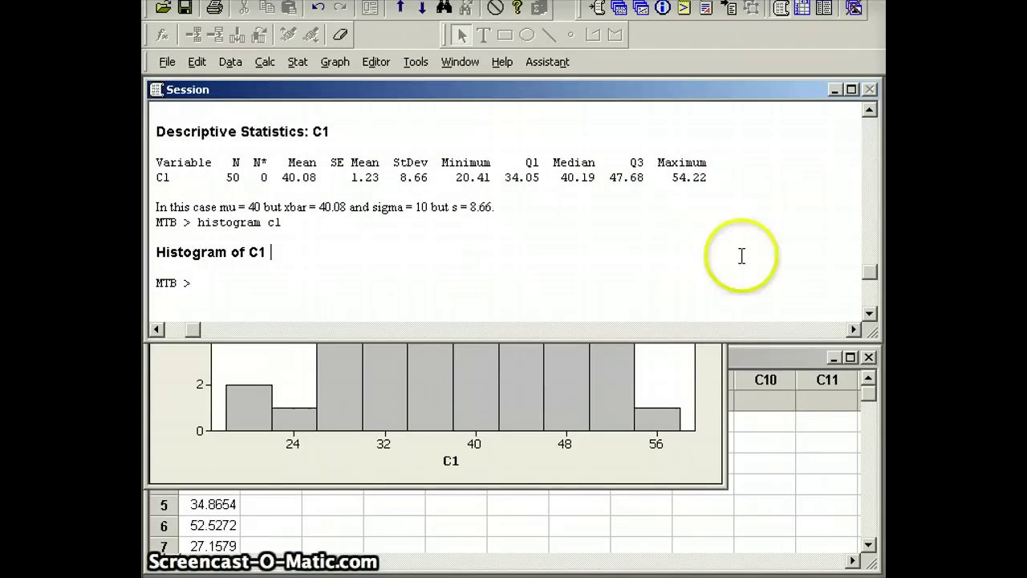
{"action": "left_click", "coordinate": [244, 284]}
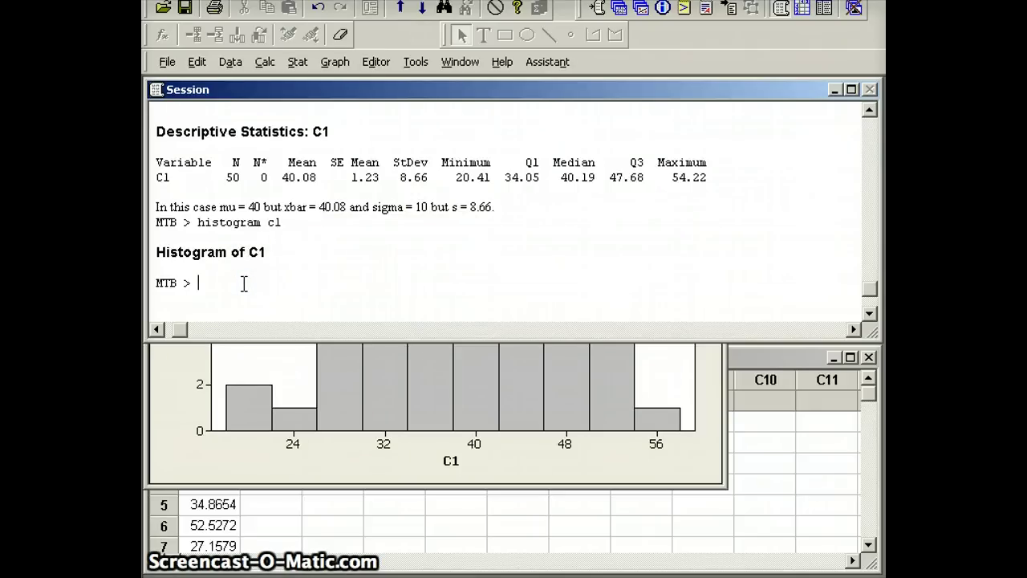
Regenerate C1 with random 1000000 c1 using the subcommand normal 40 10.
{"action": "left_click", "coordinate": [232, 283]}
{"action": "type", "text": "rand"}
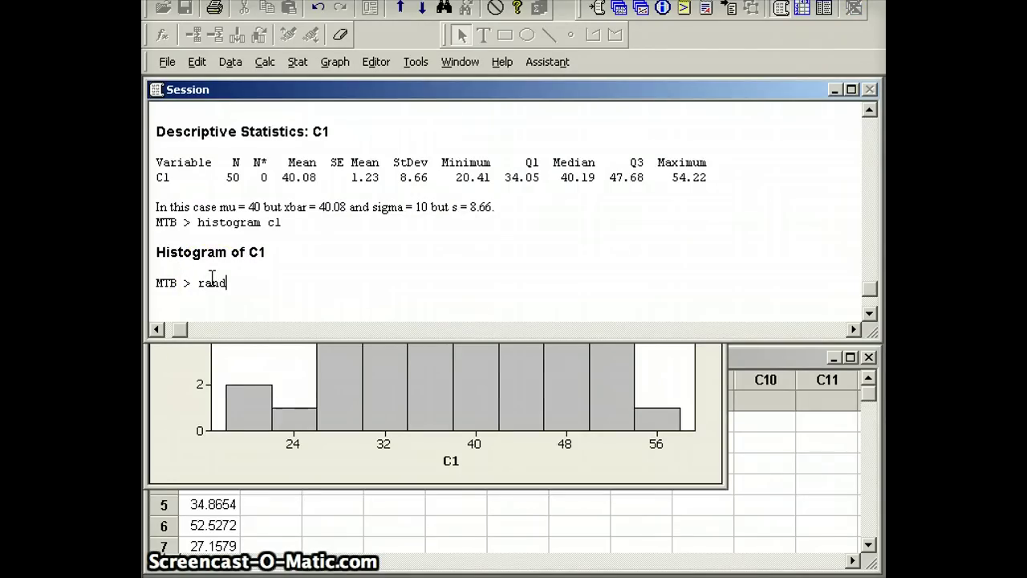
{"action": "type", "text": "om"}
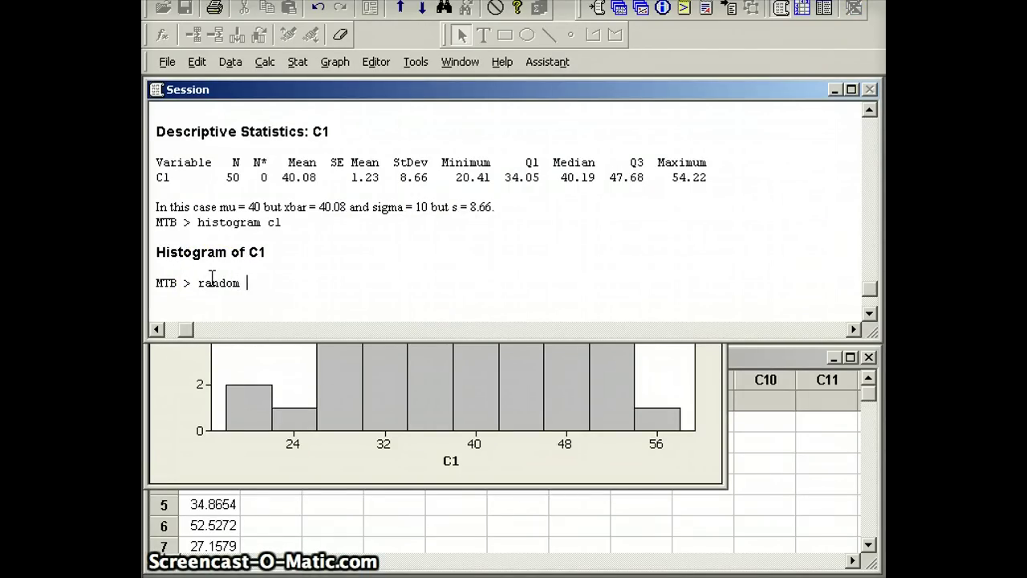
{"action": "type", "text": " 1000000"}
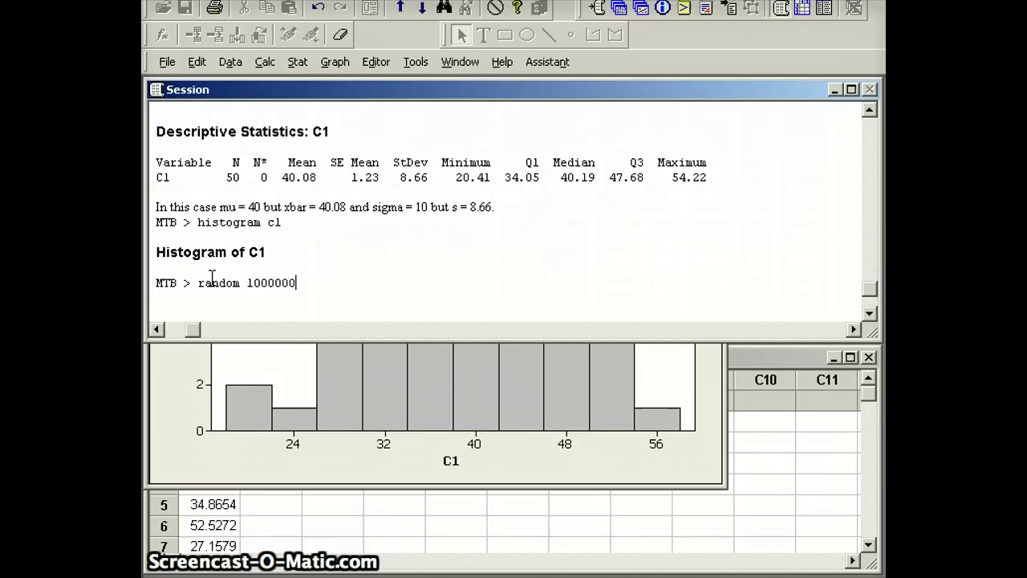
{"action": "type", "text": " c1;"}
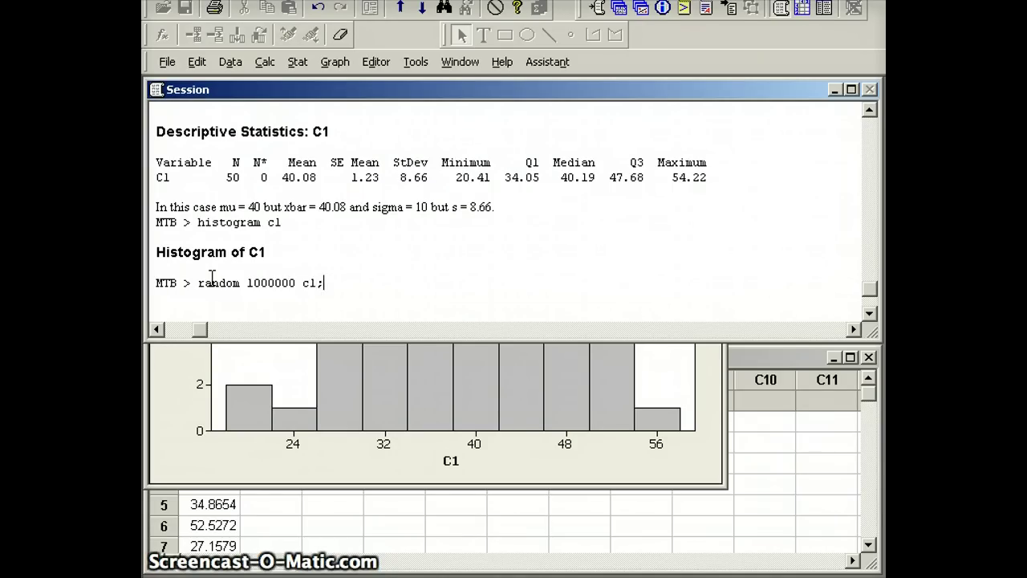
{"action": "key", "text": "Return"}
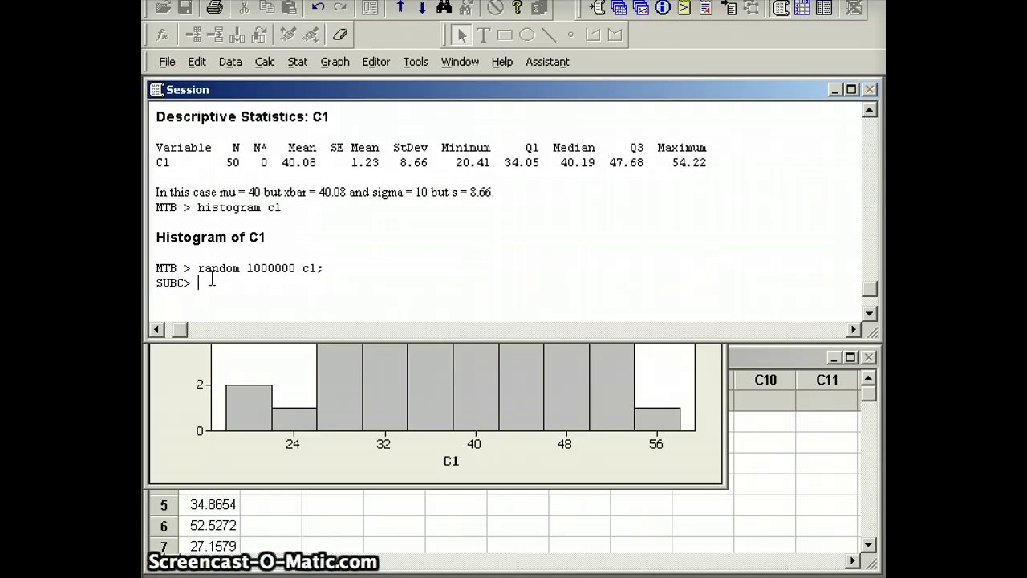
{"action": "type", "text": "norma"}
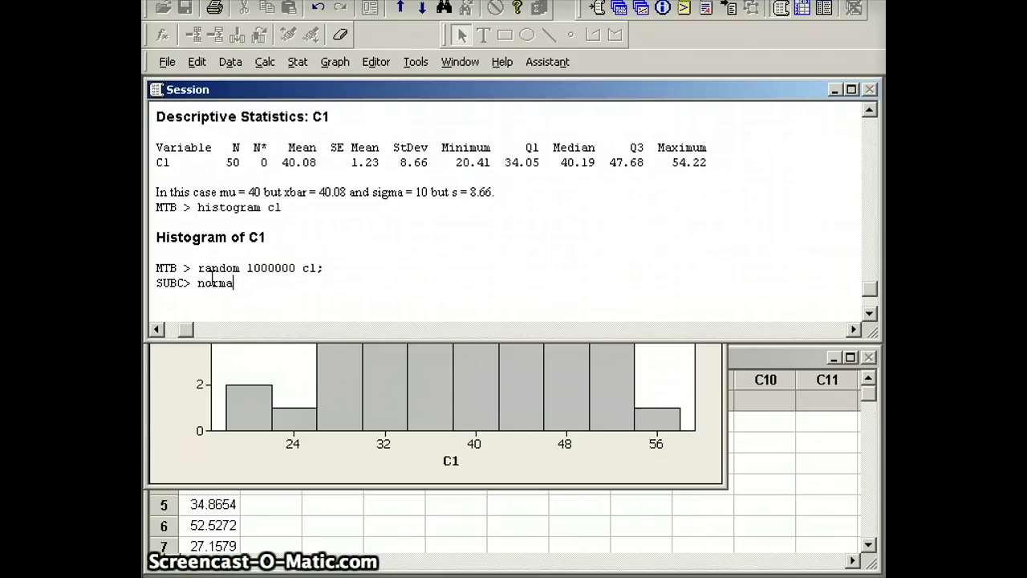
{"action": "type", "text": "L 40 10"}
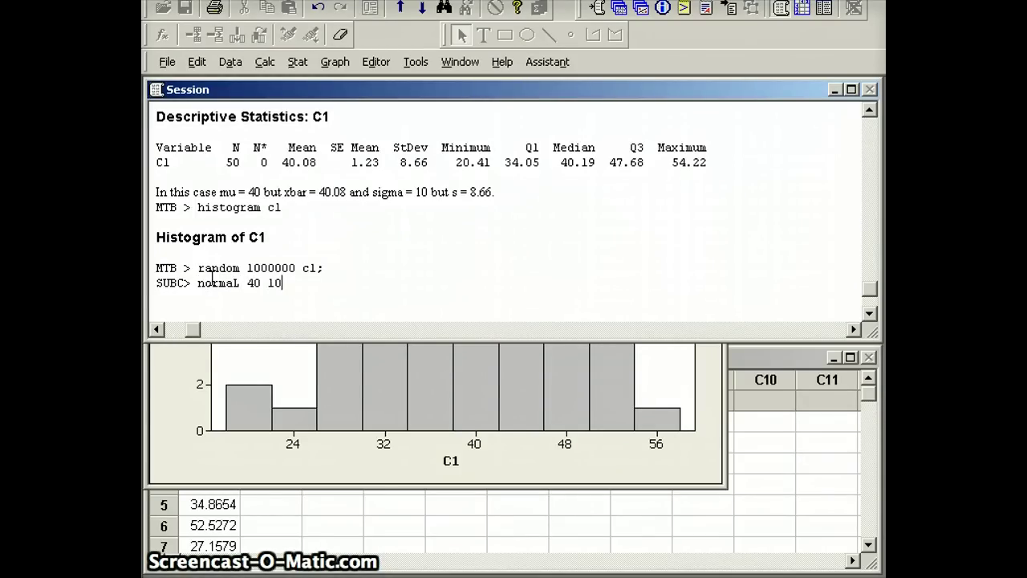
{"action": "type", "text": "."}
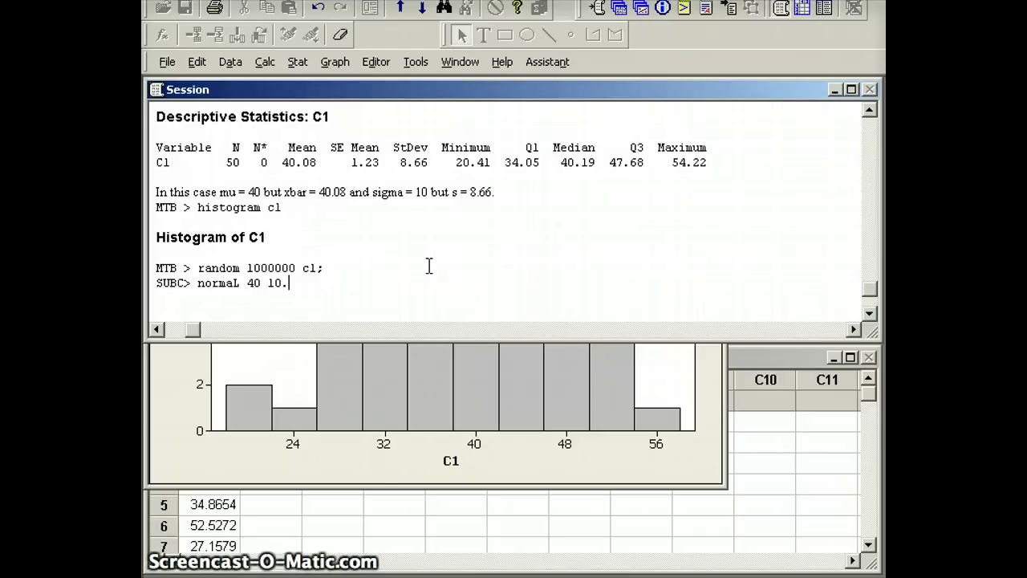
{"action": "key", "text": "Return"}
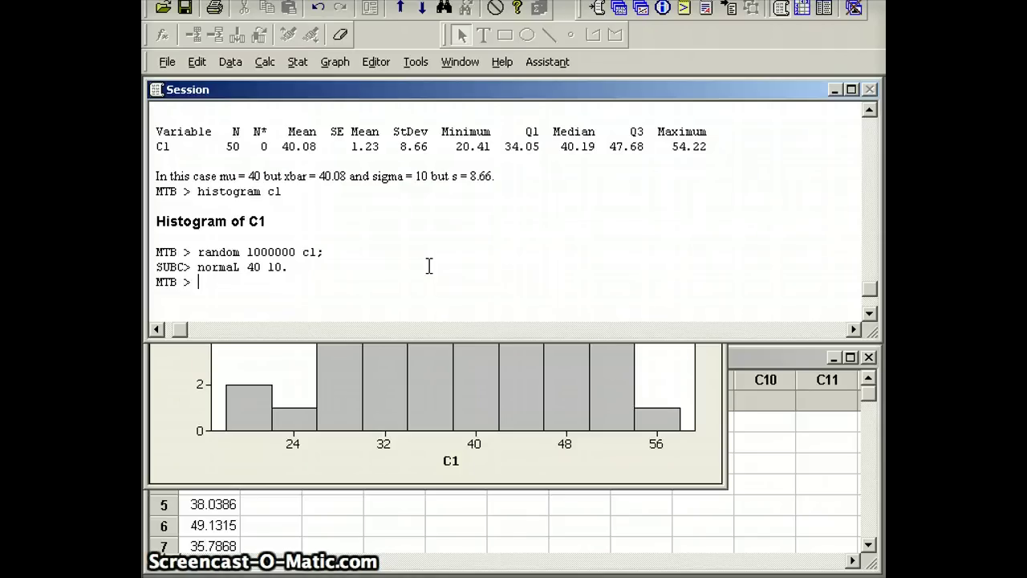
Run describe c1 on the million values: N 1000000, mean 40.017, StDev 9.996, median 40.011.
{"action": "type", "text": "describ"}
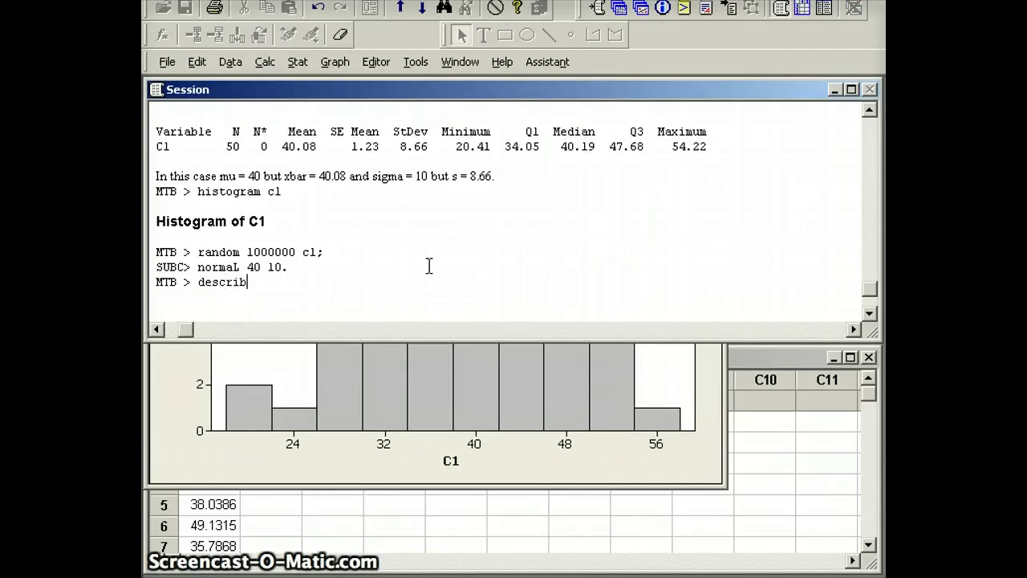
{"action": "type", "text": "e c"}
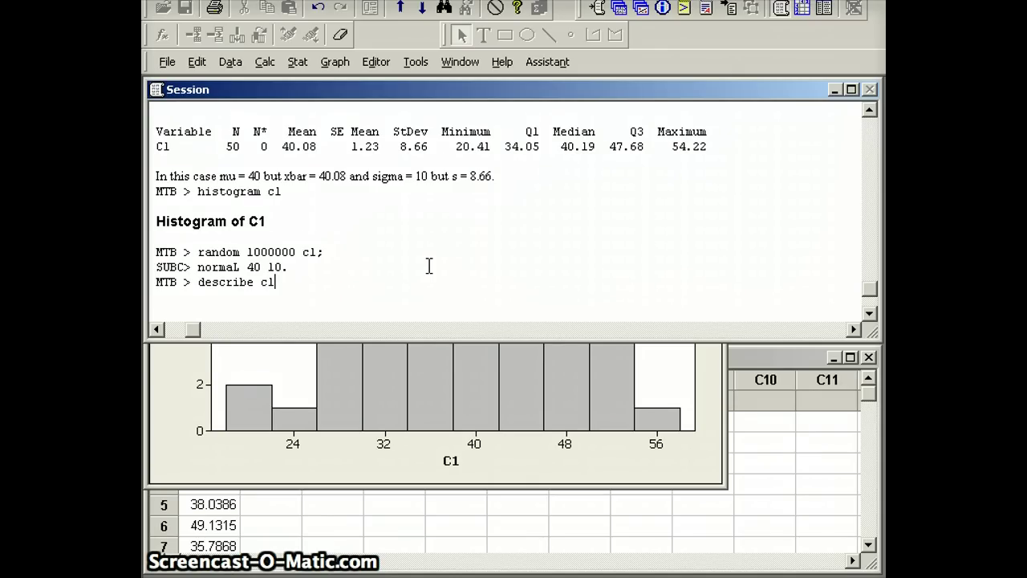
{"action": "type", "text": "l"}
{"action": "key", "text": "Return"}
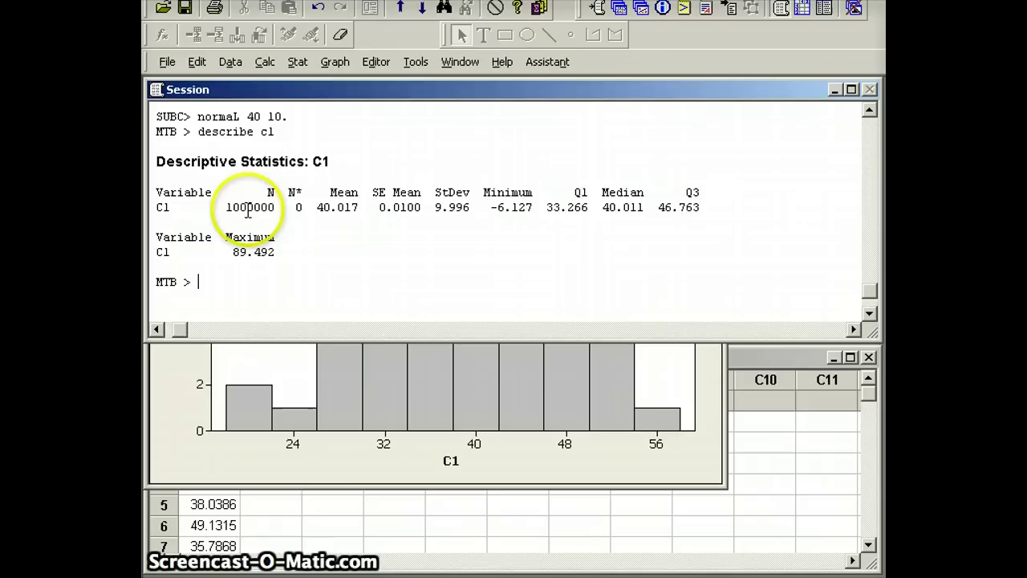
Write the note 'What is mu and what is sigma for a chisq 20 distribution?' below the statistics.
{"action": "left_click", "coordinate": [193, 269]}
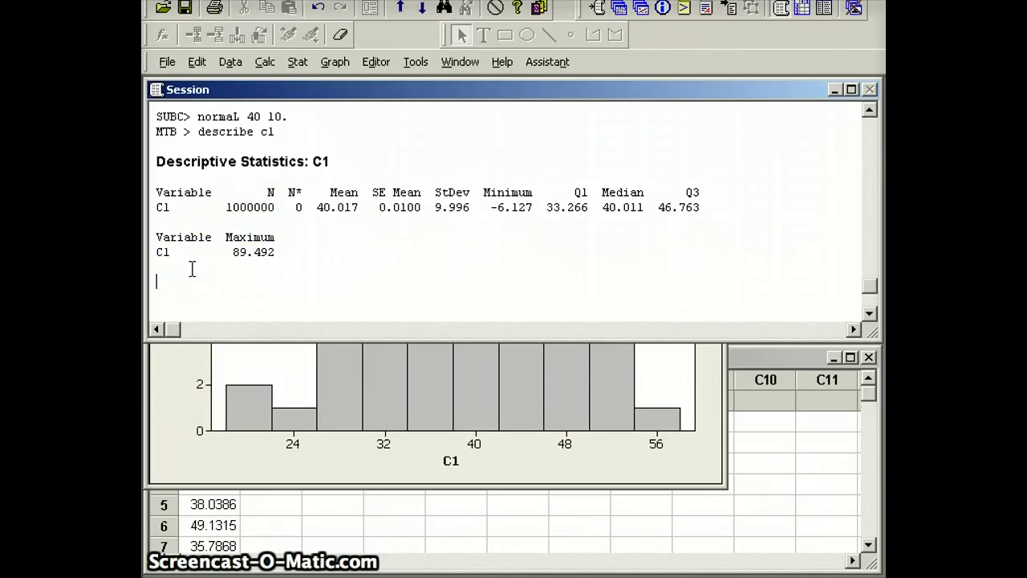
{"action": "type", "text": "W"}
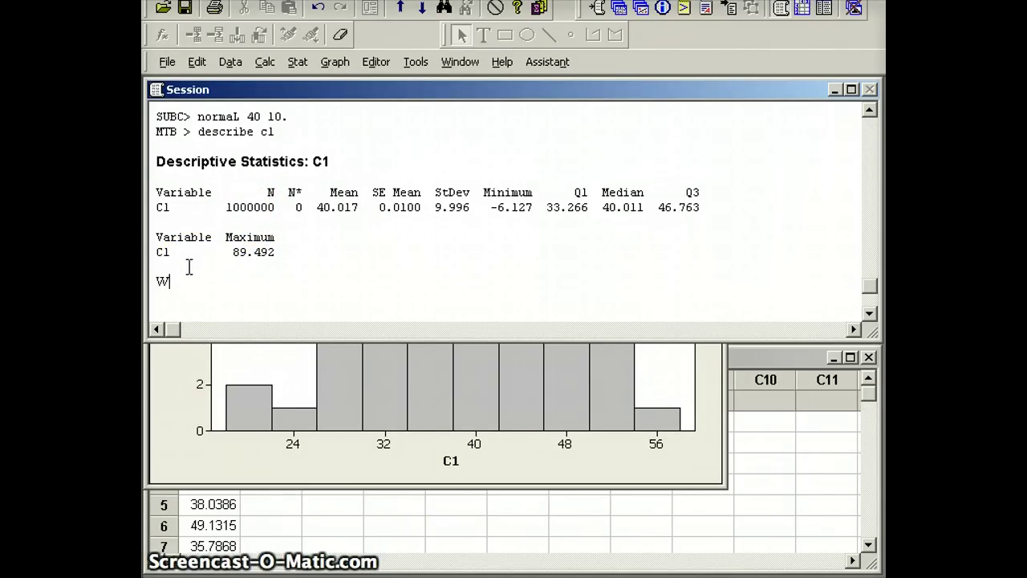
{"action": "type", "text": "hat is mu "}
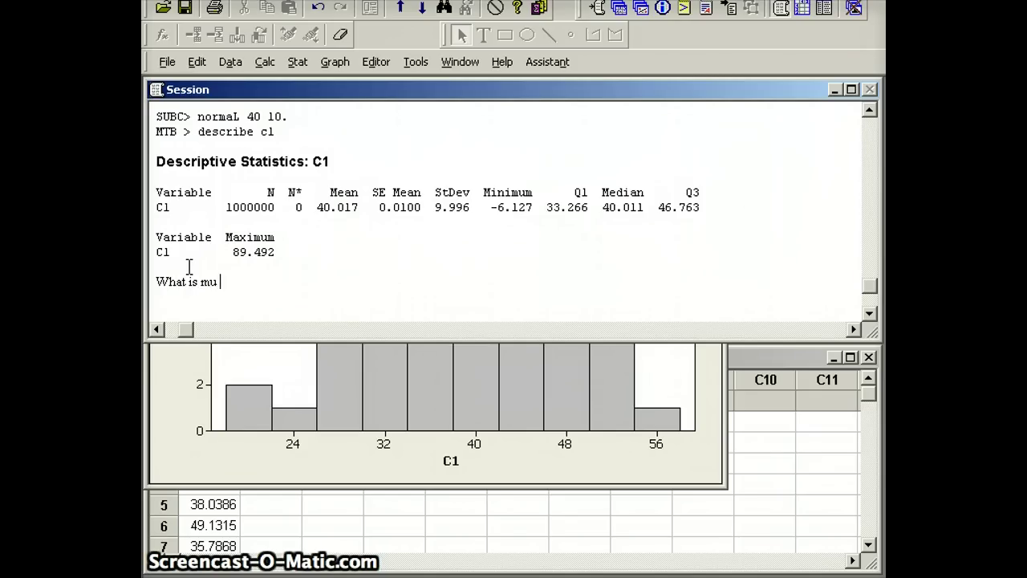
{"action": "type", "text": "and what is sigm"}
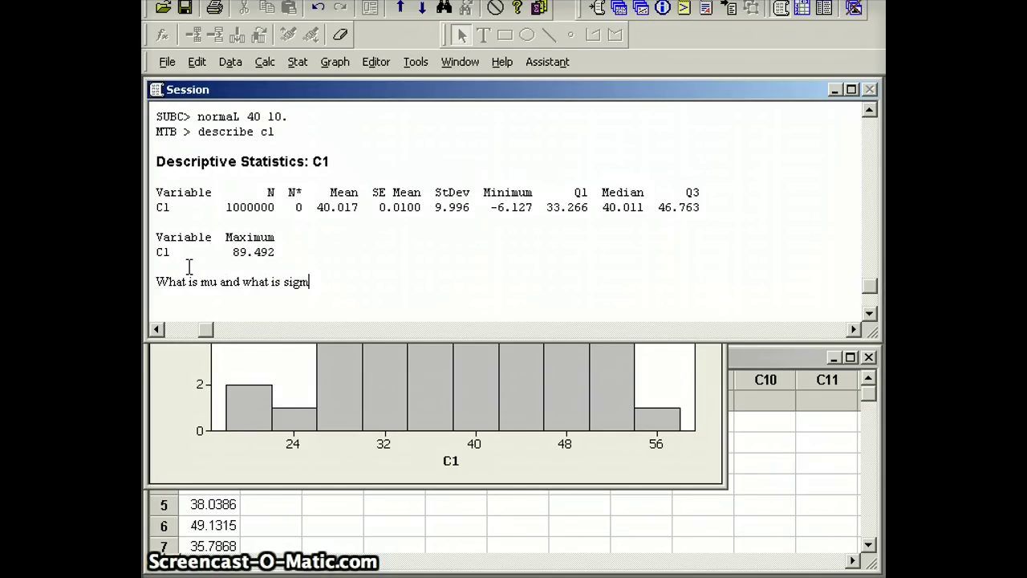
{"action": "type", "text": "a for a ch"}
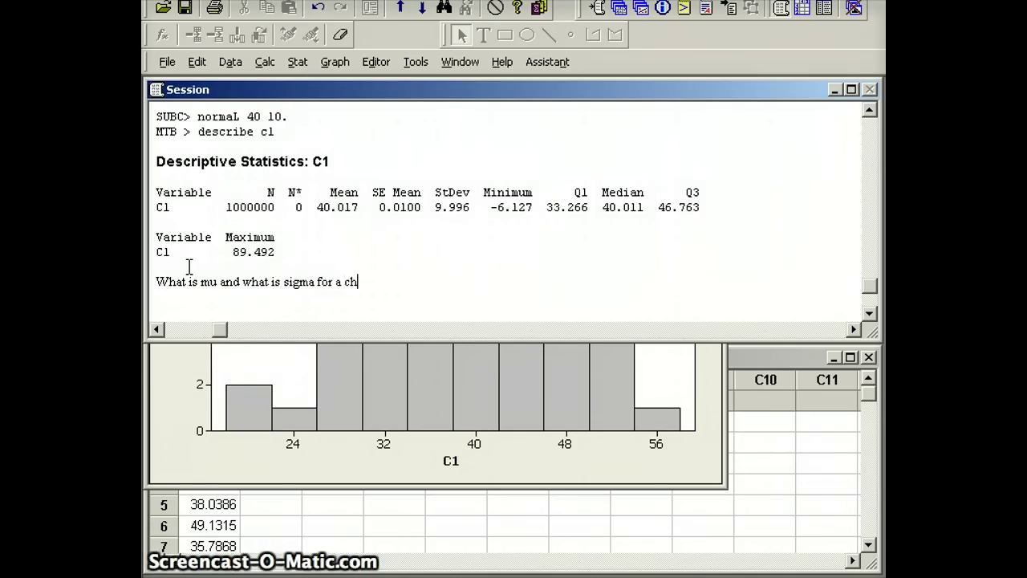
{"action": "type", "text": "isq "}
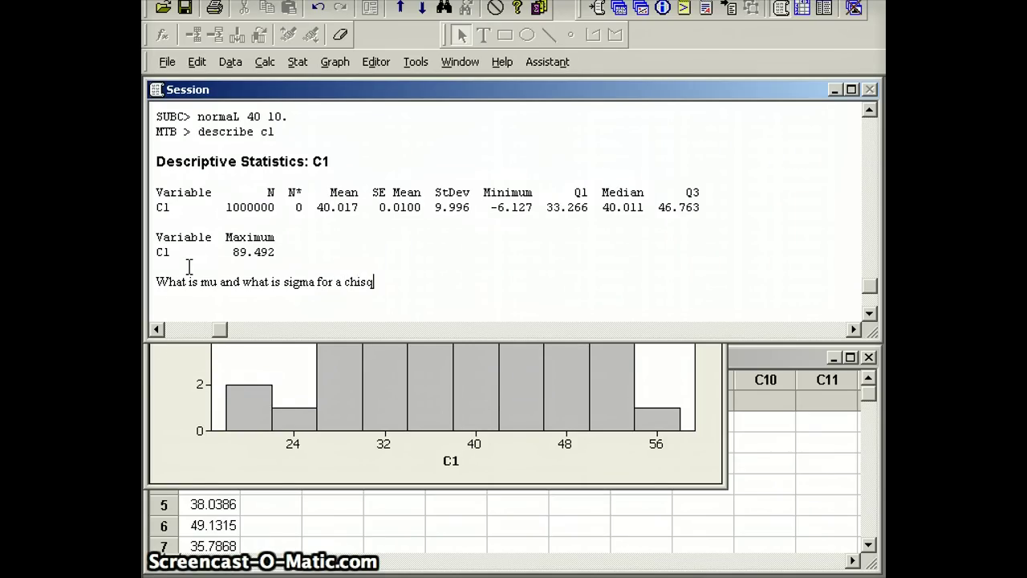
{"action": "type", "text": "20 dis"}
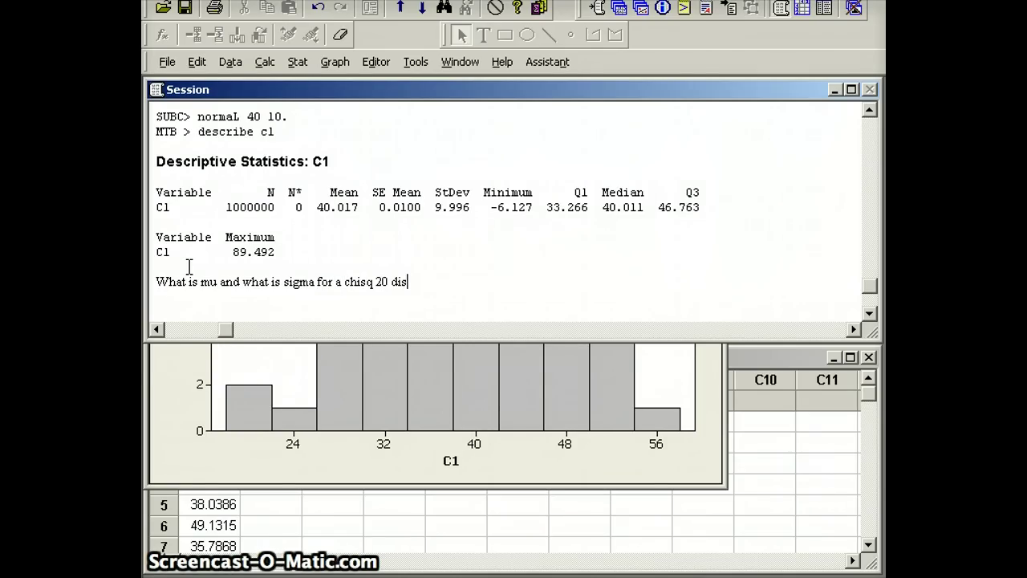
{"action": "type", "text": "tri"}
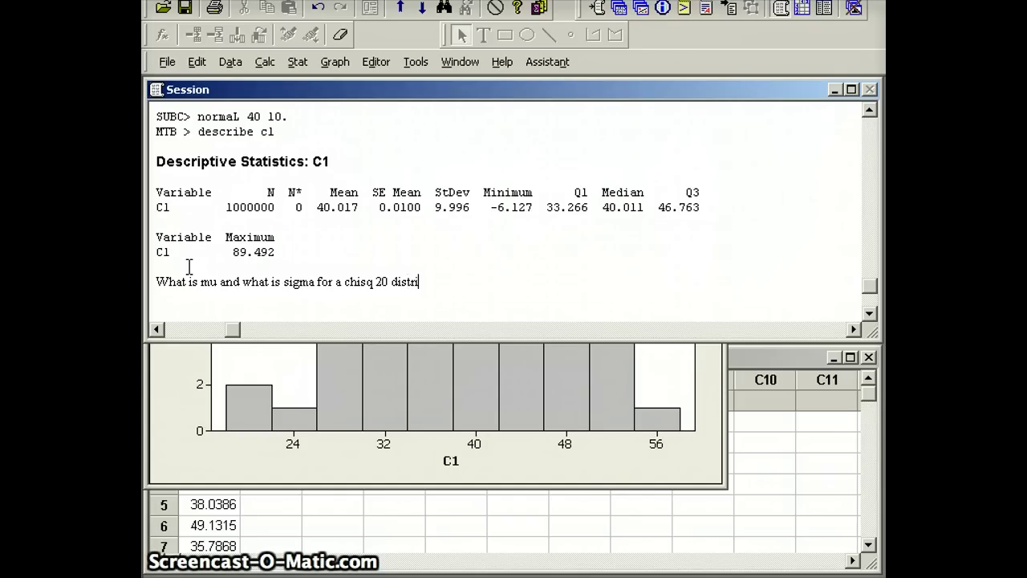
{"action": "left_click", "coordinate": [180, 269]}
{"action": "type", "text": "bution?"}
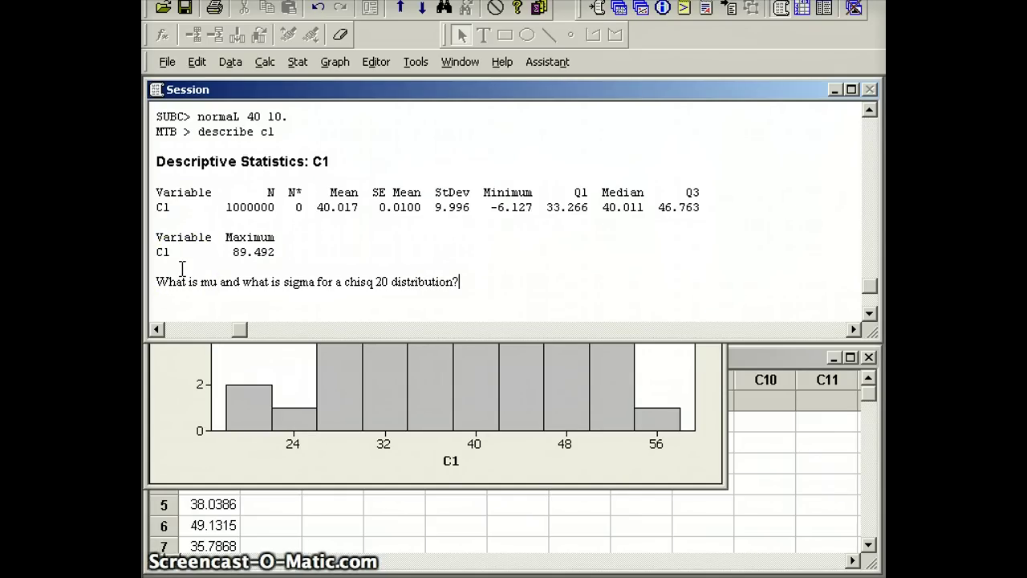
{"action": "left_click", "coordinate": [839, 315]}
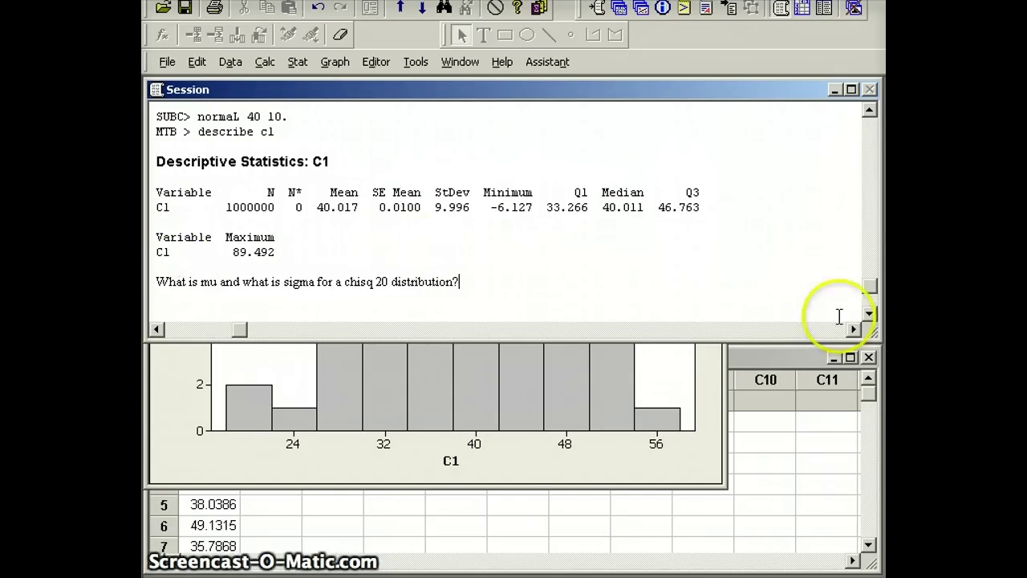
{"action": "type", "text": "?"}
{"action": "left_click", "coordinate": [871, 315]}
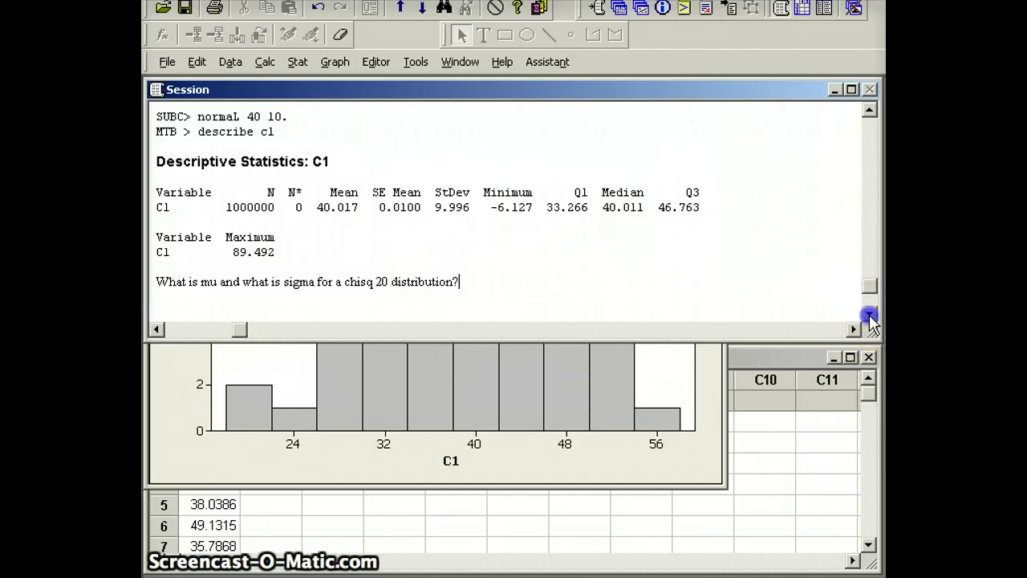
Refill C1 with random 1000000 c1 and subcommand chisq 20 for chi-square(20) values.
{"action": "key", "text": "Return"}
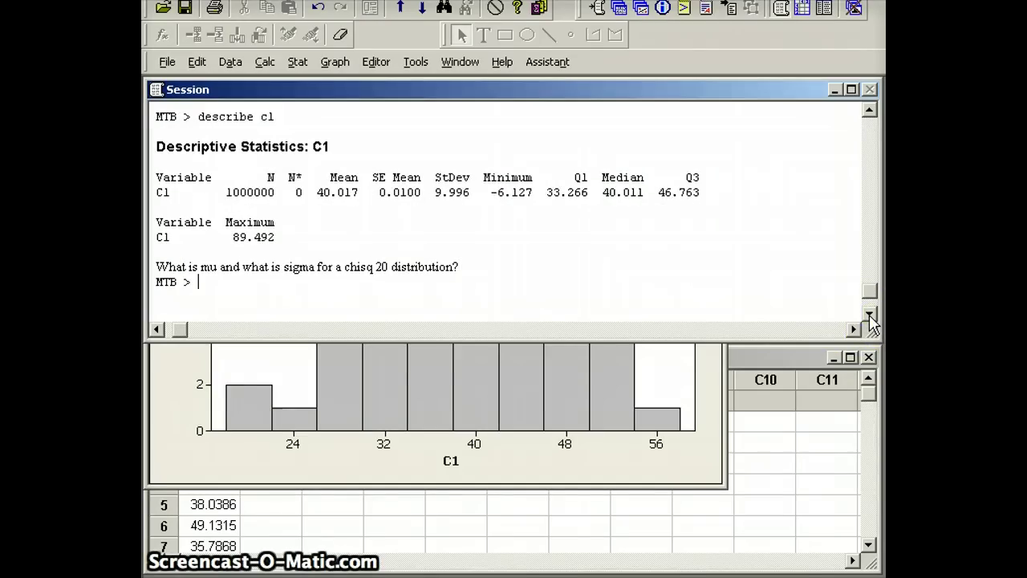
{"action": "left_click", "coordinate": [870, 315]}
{"action": "type", "text": "random 1"}
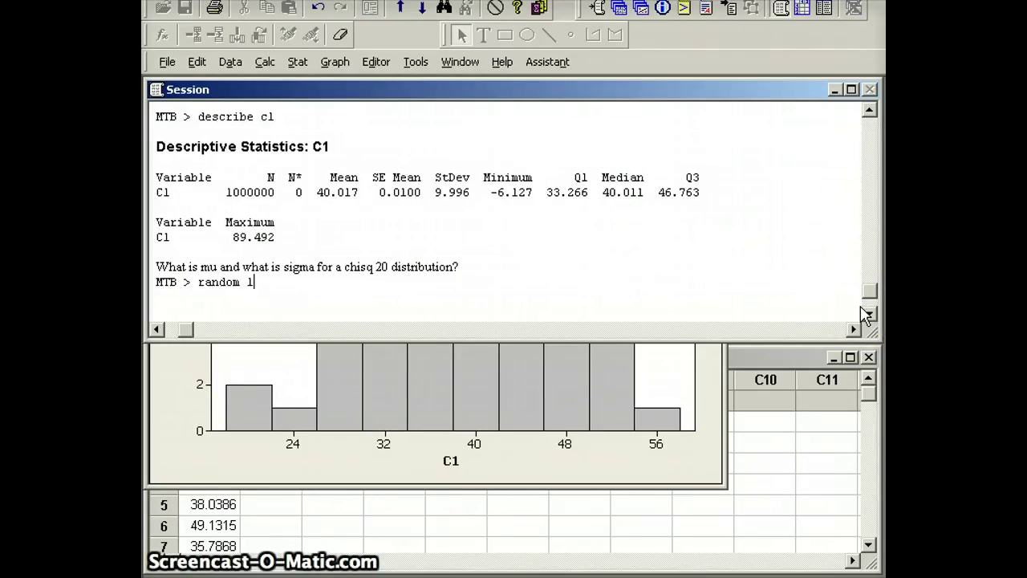
{"action": "type", "text": "000000"}
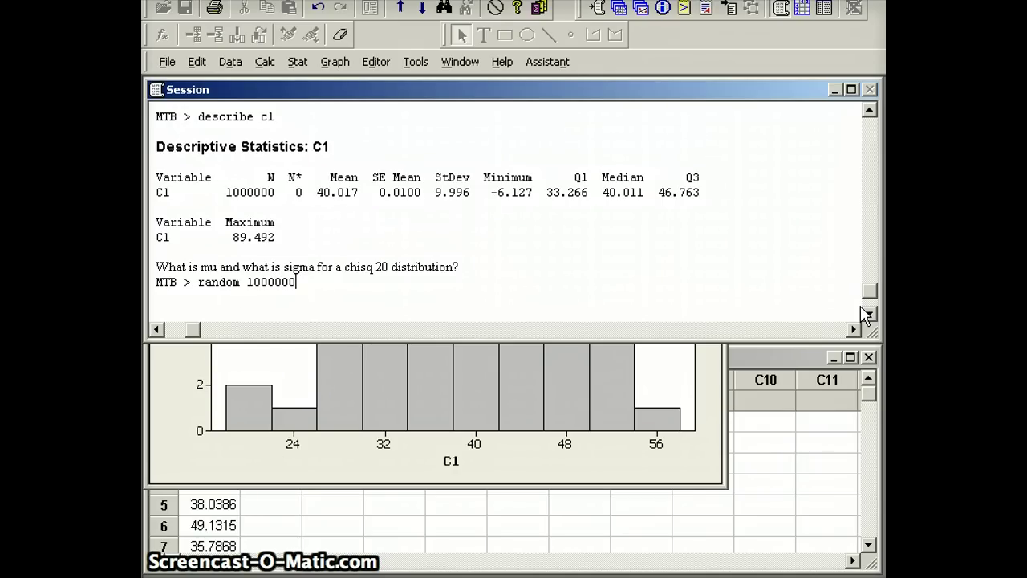
{"action": "type", "text": " cl"}
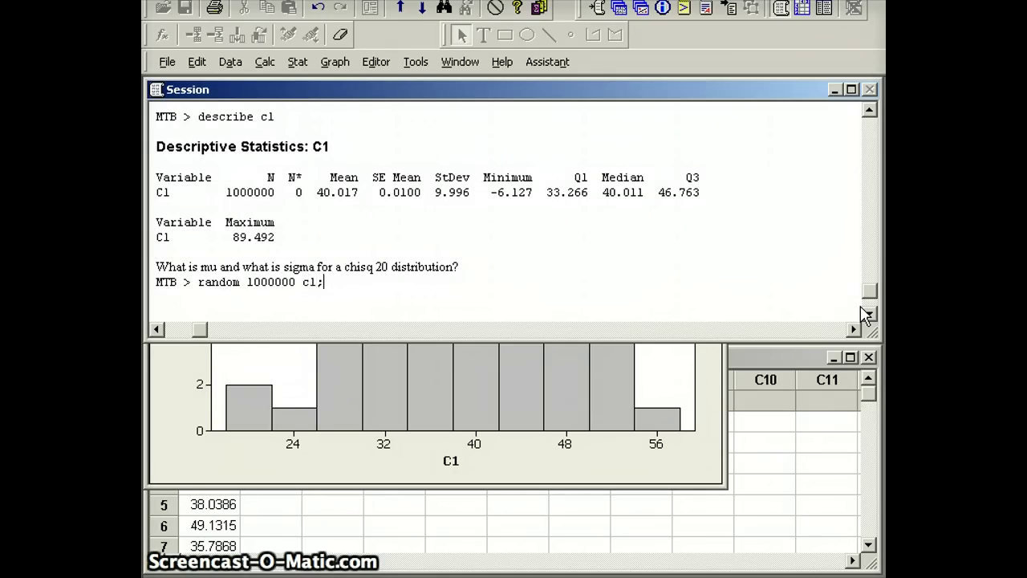
{"action": "type", "text": ";"}
{"action": "key", "text": "Return"}
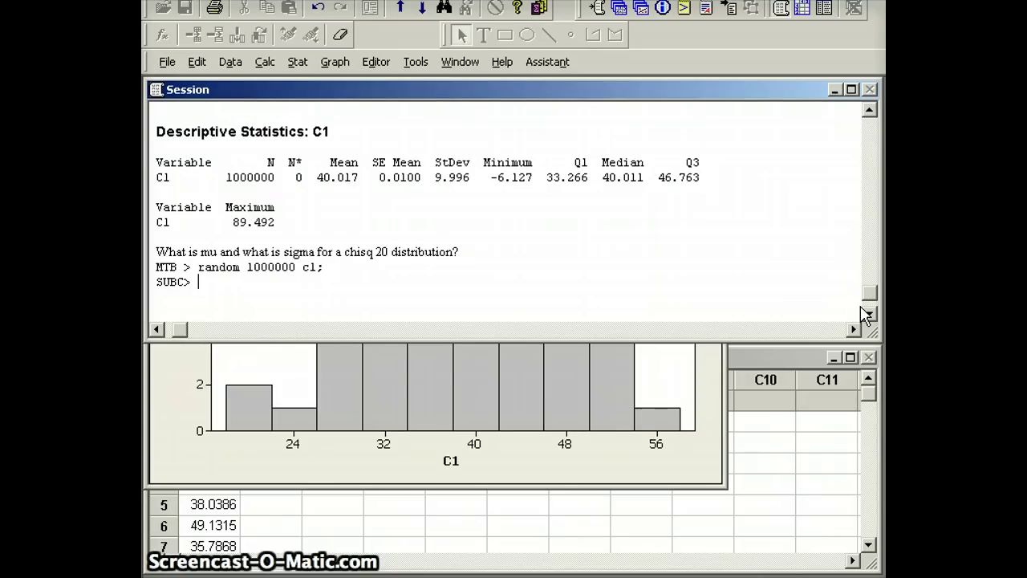
{"action": "type", "text": "chisq "}
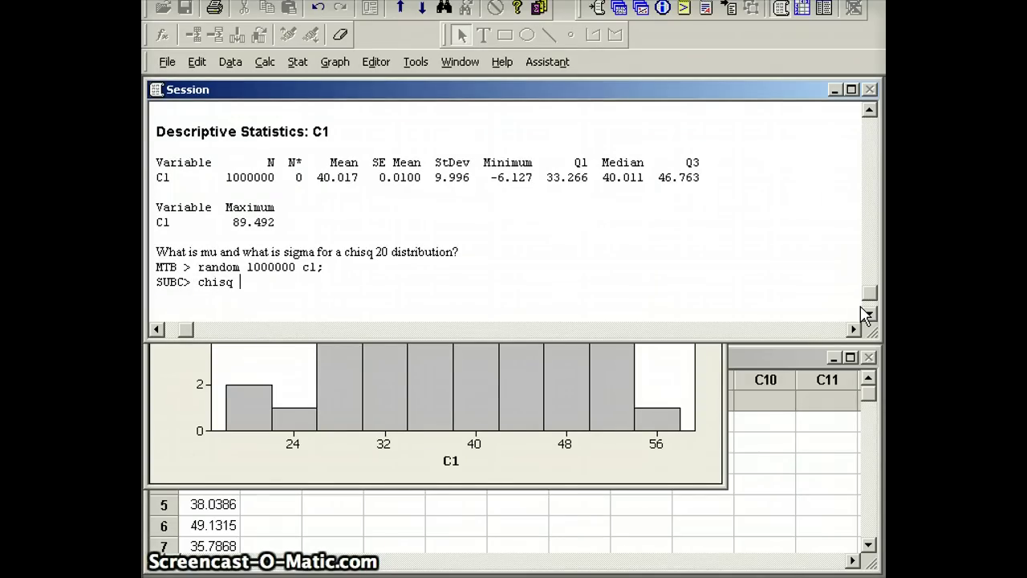
{"action": "type", "text": "2"}
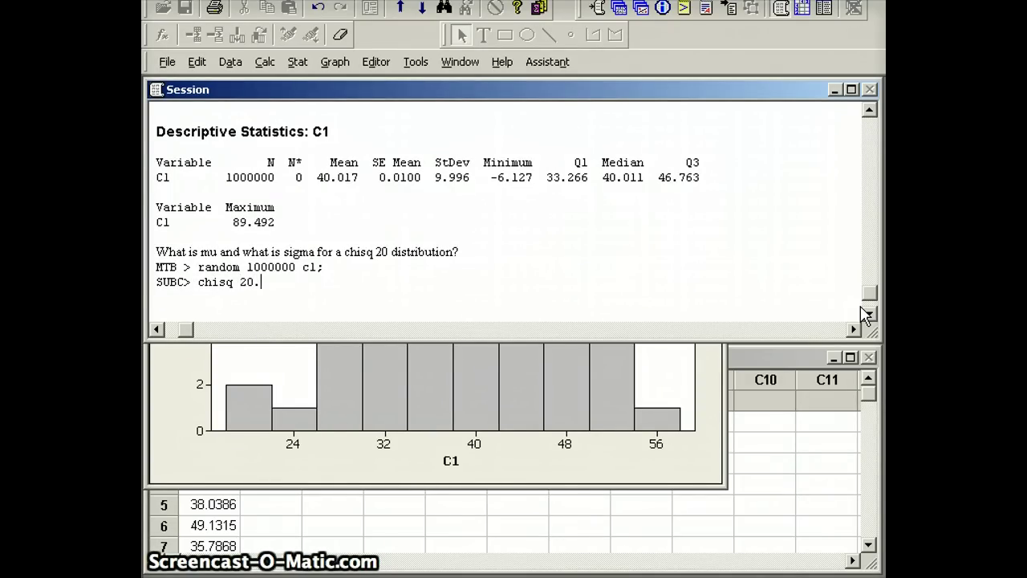
{"action": "type", "text": "0."}
{"action": "key", "text": "Return"}
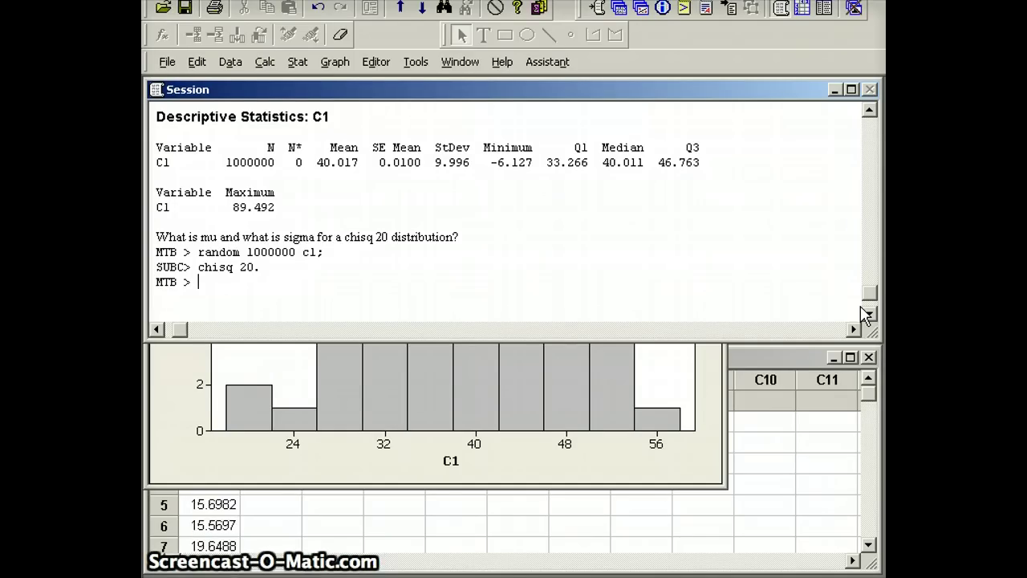
Describe the chi-square C1, getting mean 19.992, StDev 6.328 and median 19.331.
{"action": "type", "text": "descri"}
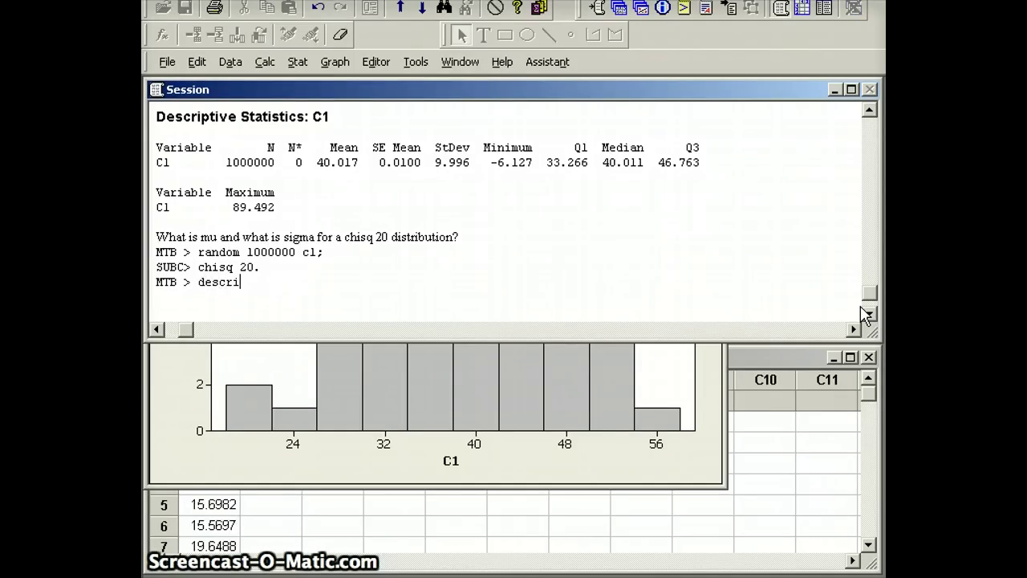
{"action": "type", "text": "be c1"}
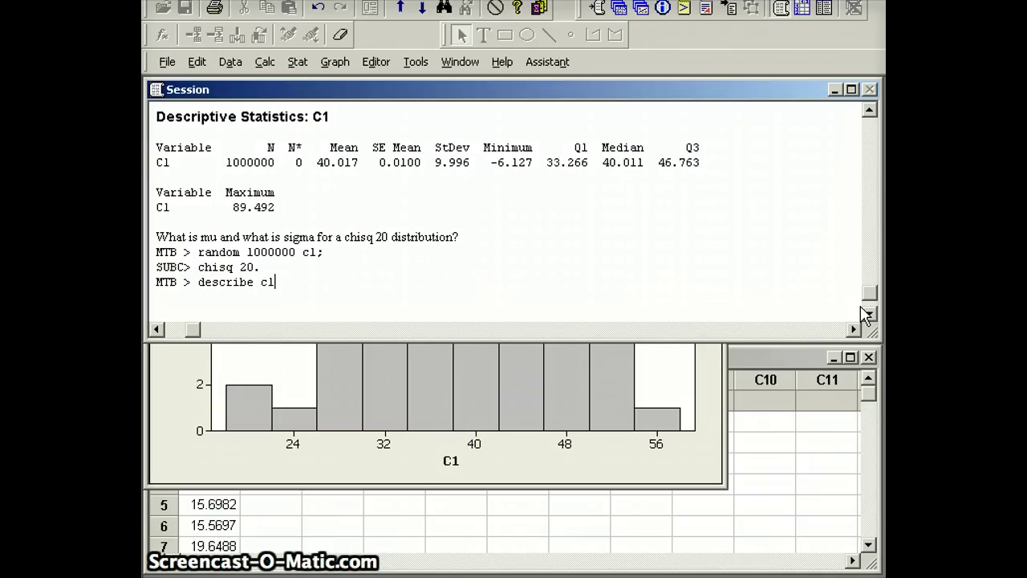
{"action": "key", "text": "Return"}
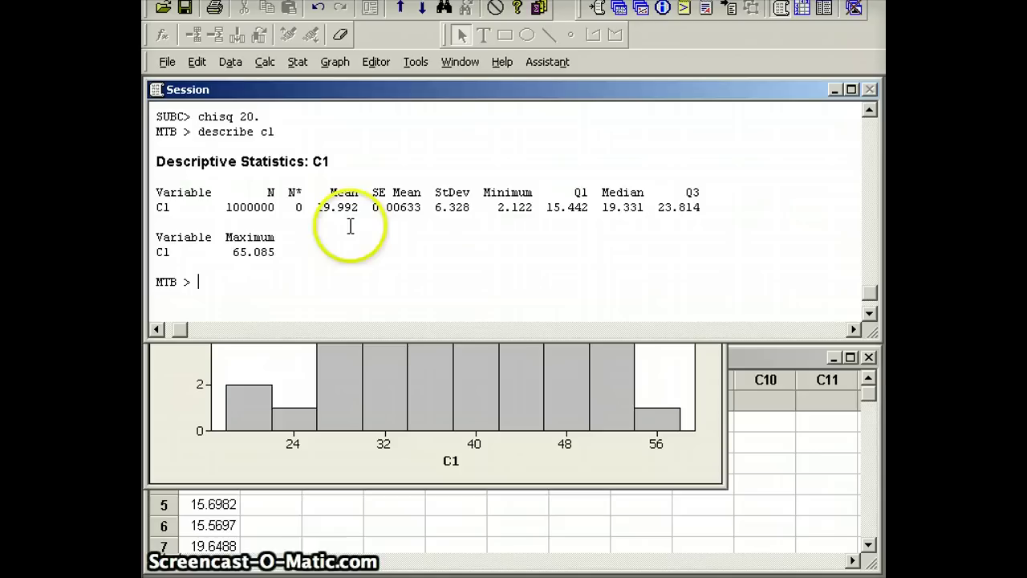
Add the note 'mu is approx 20 sigma is approx 6.328' below the chi-square results.
{"action": "left_click", "coordinate": [198, 269]}
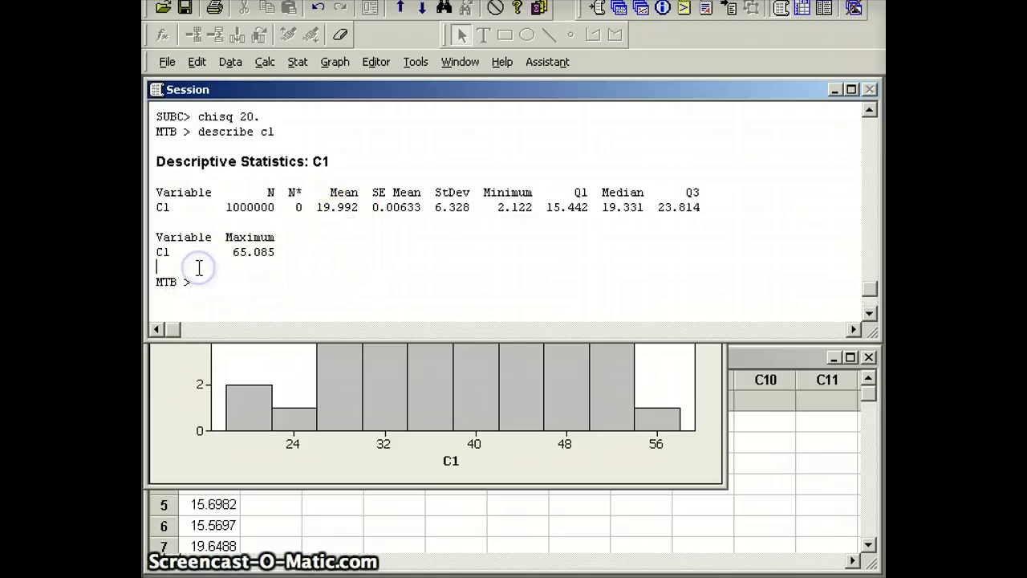
{"action": "type", "text": "m"}
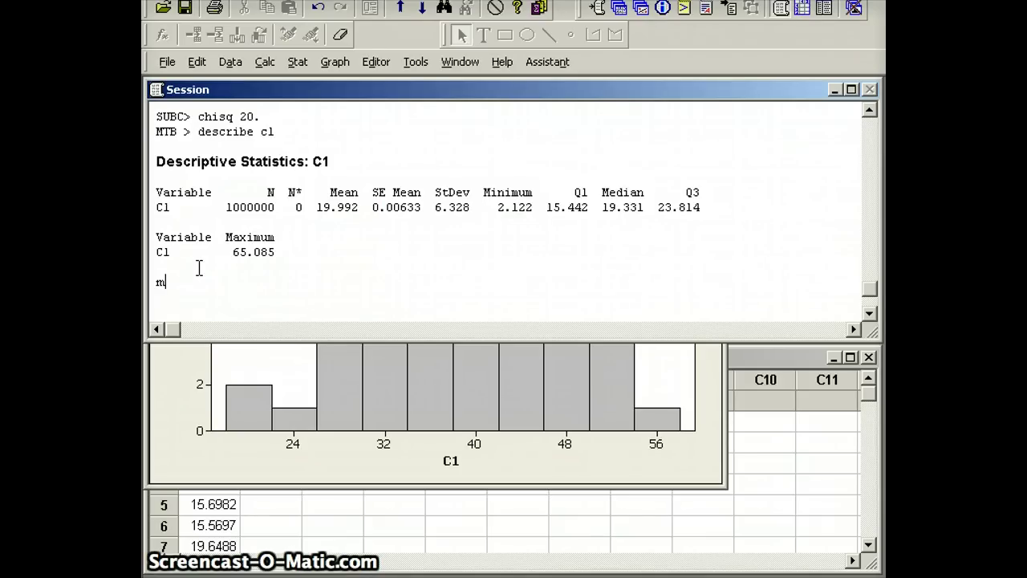
{"action": "type", "text": "u is a"}
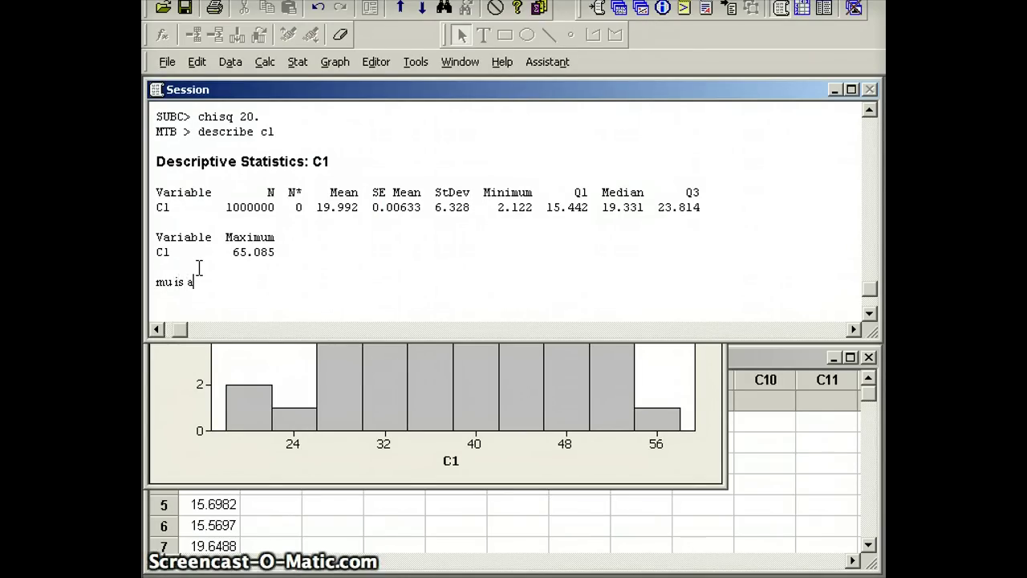
{"action": "type", "text": "pprox"}
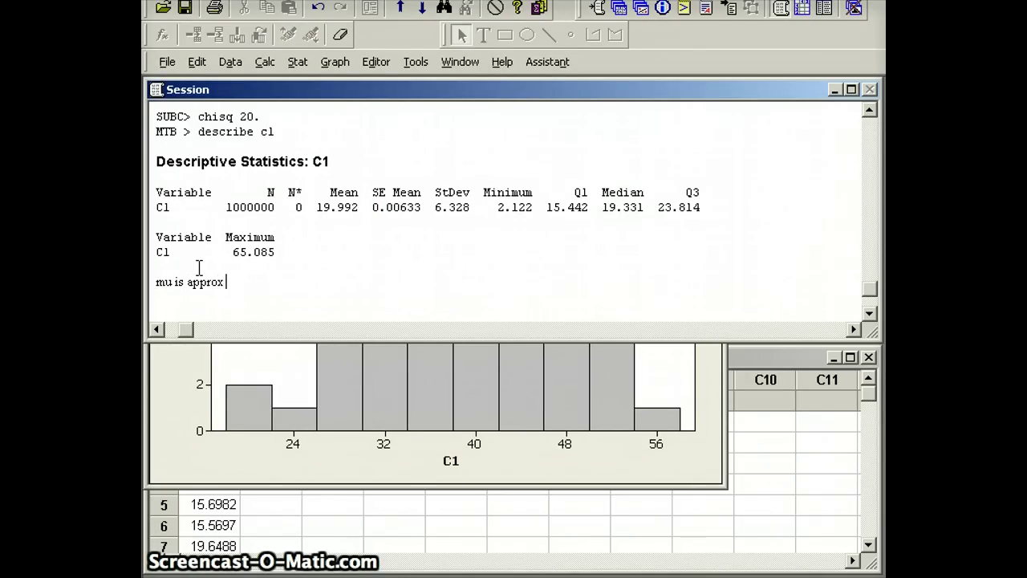
{"action": "type", "text": " 20"}
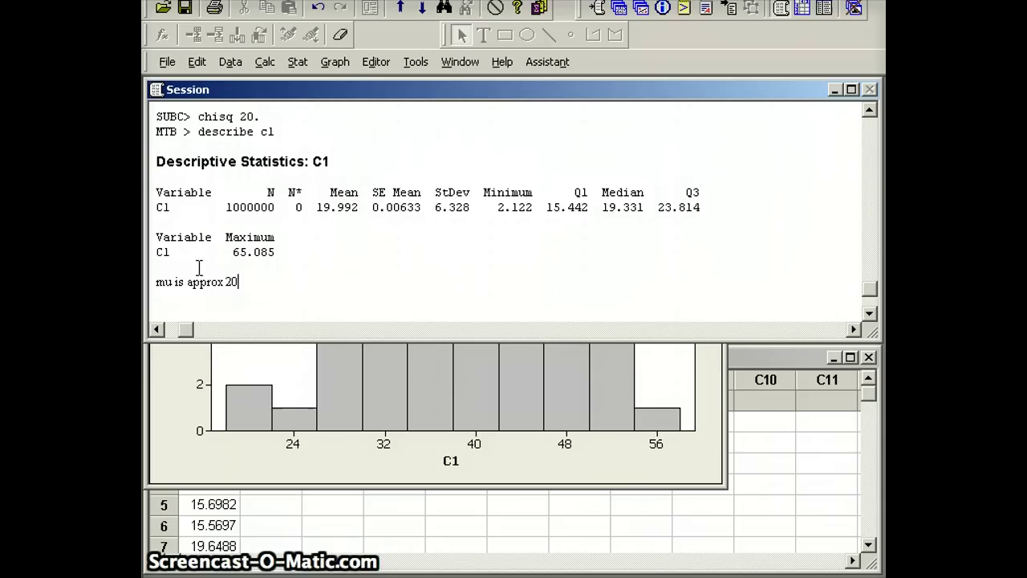
{"action": "type", "text": "  s"}
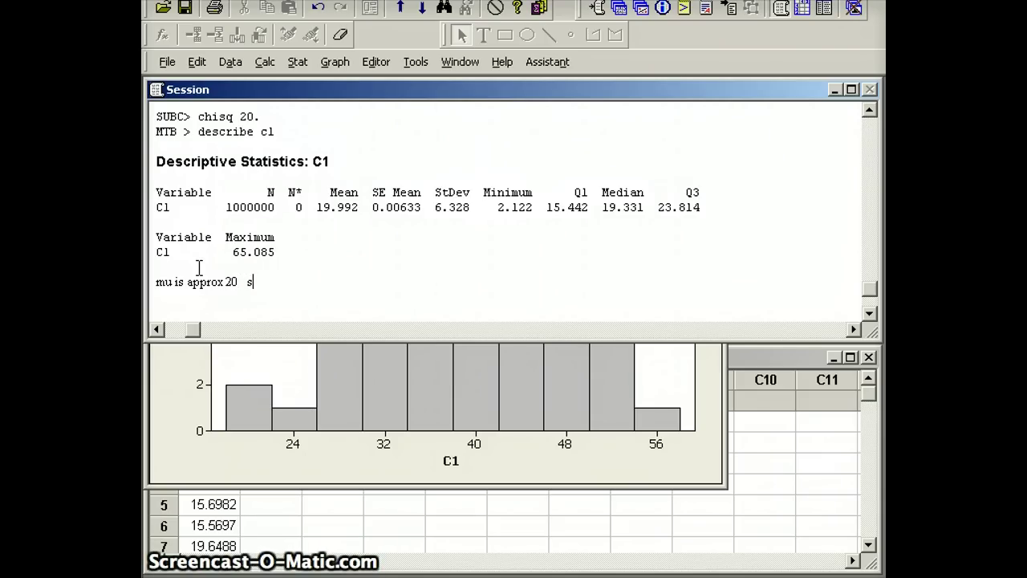
{"action": "type", "text": "igma is "}
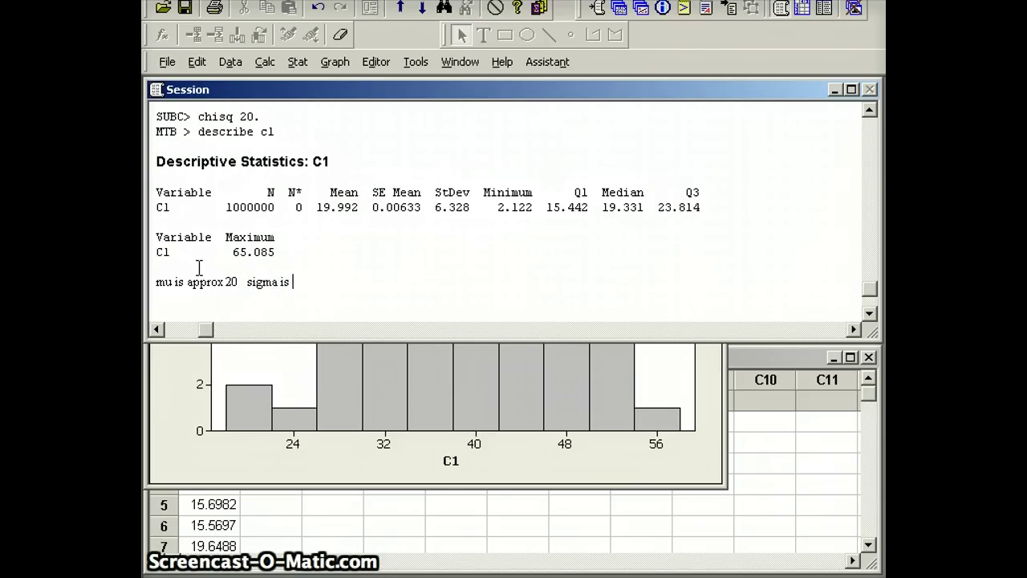
{"action": "type", "text": "approx"}
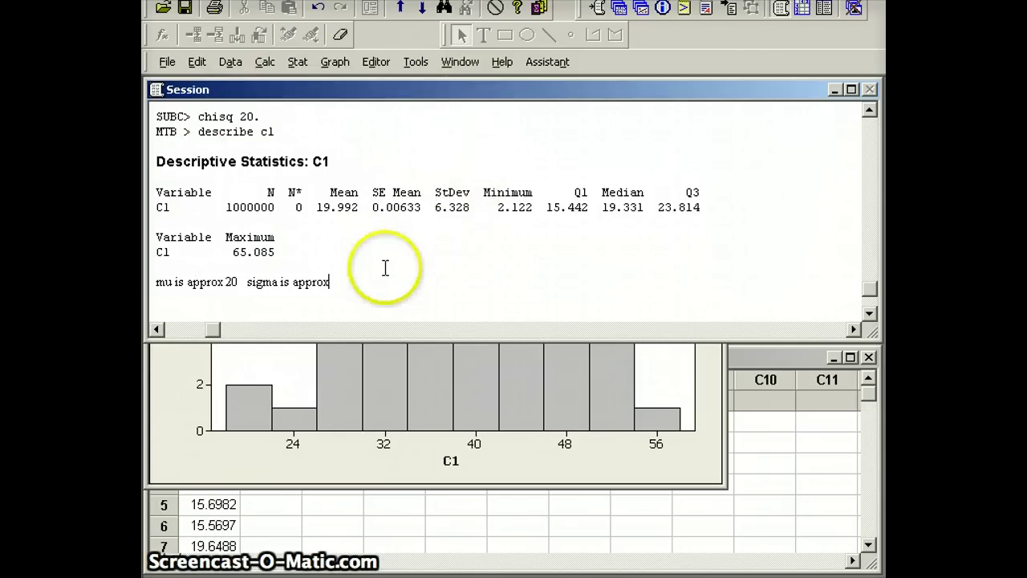
{"action": "type", "text": " 6"}
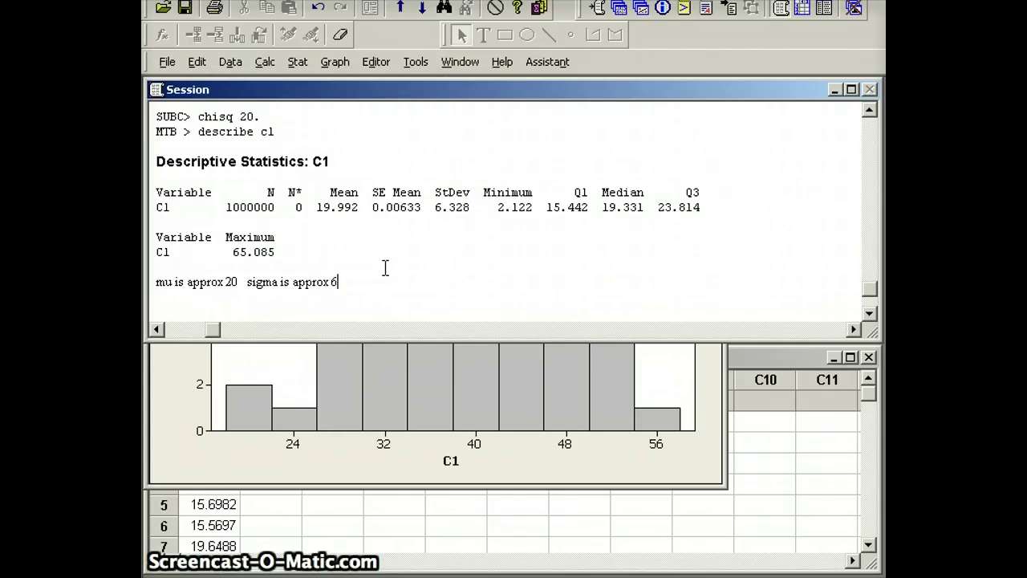
{"action": "type", "text": ".328"}
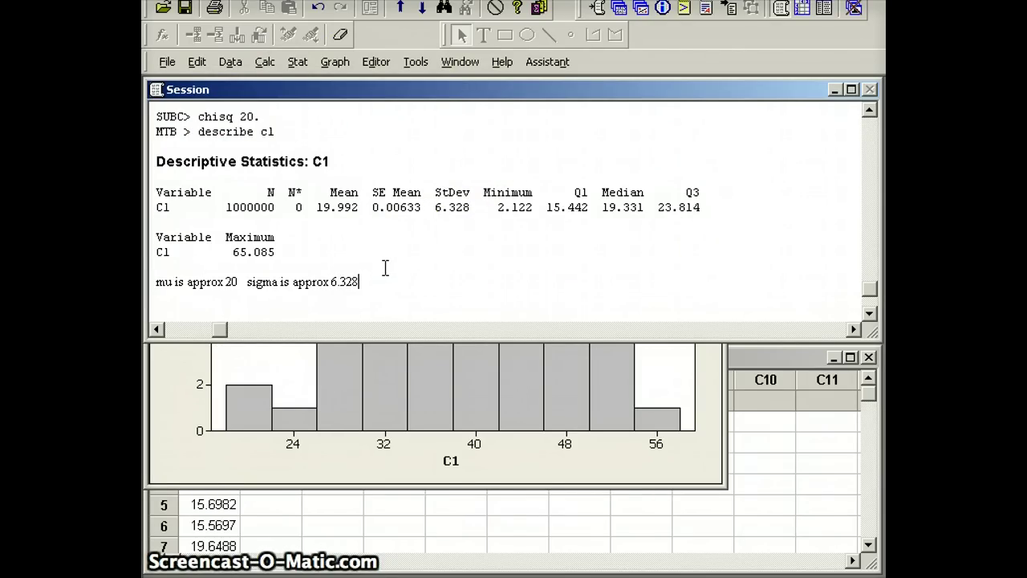